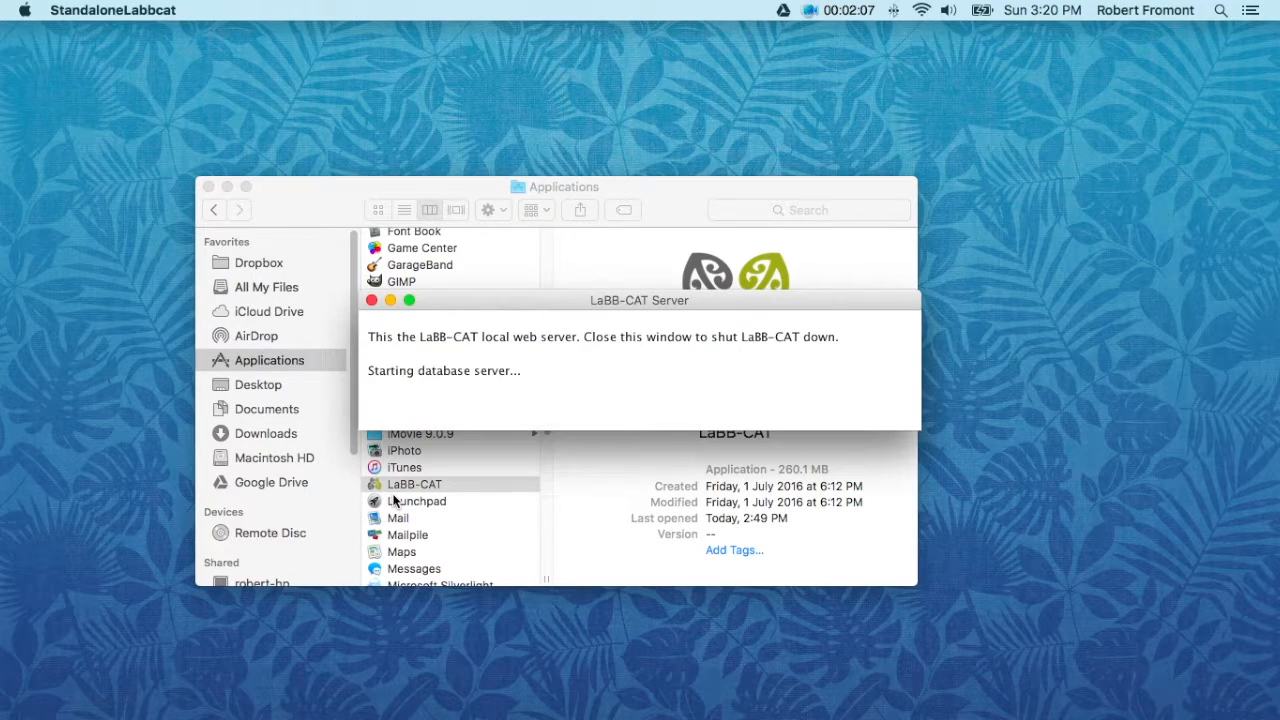
Close the Applications folder window and open LaBB-CAT's transcripts list in the browser, expanded to full screen
click(208, 187)
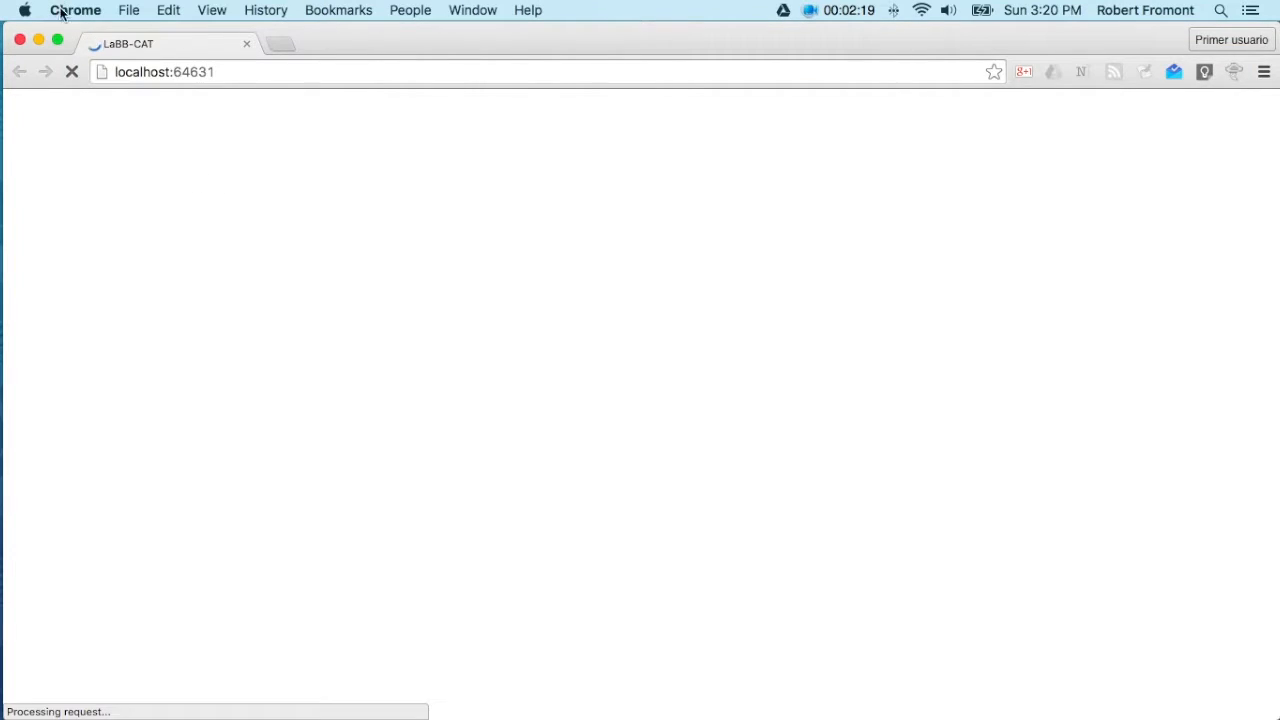
click(58, 40)
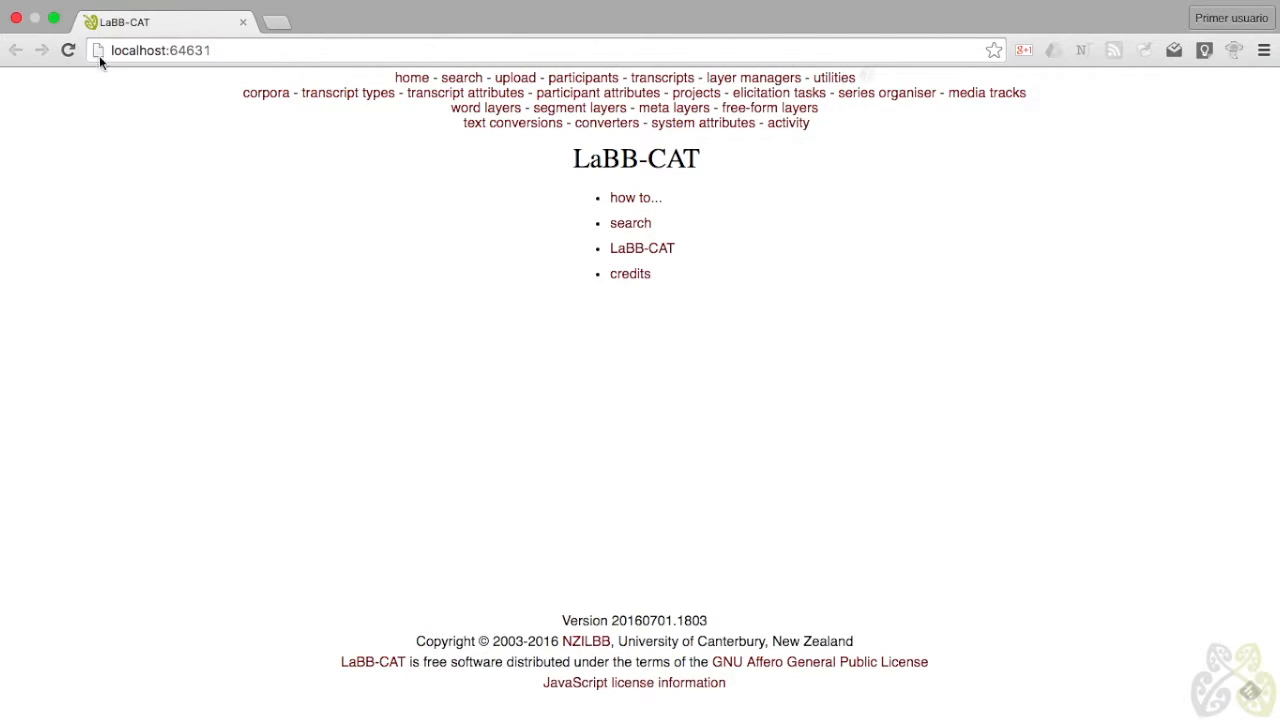
click(664, 80)
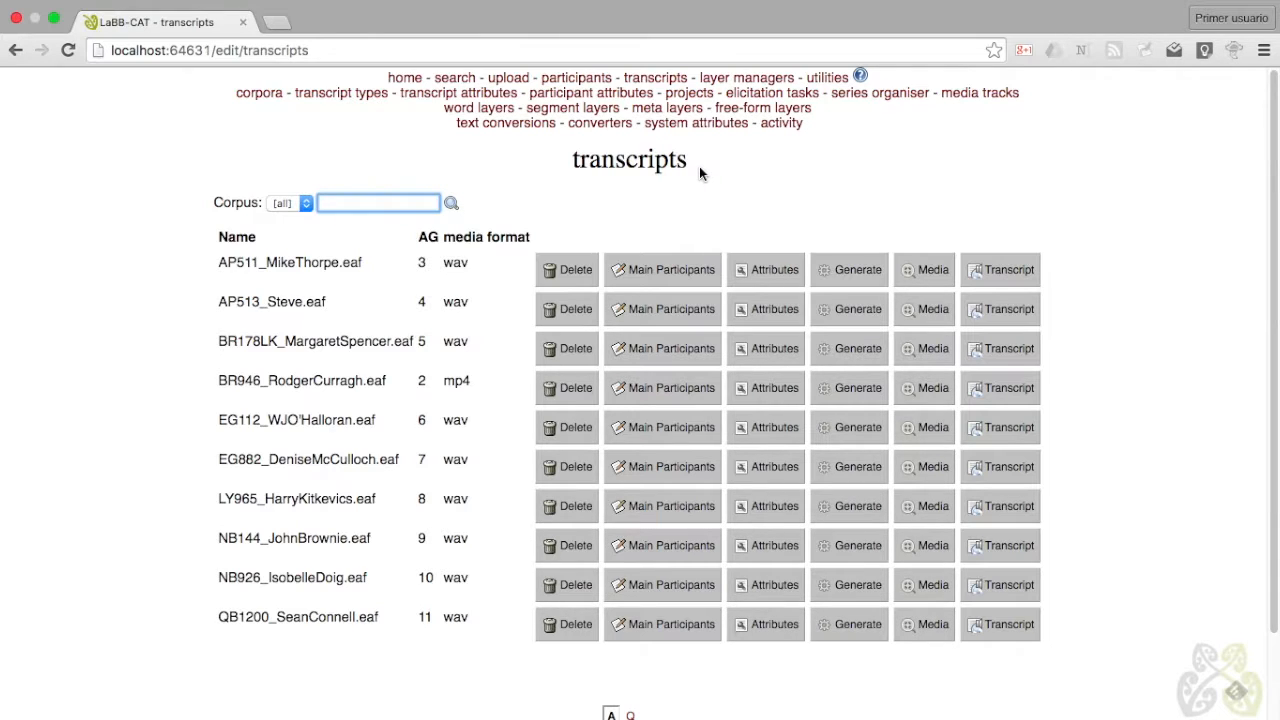
Open the participant search filter and limit it to Gender Male and Languages English
click(456, 80)
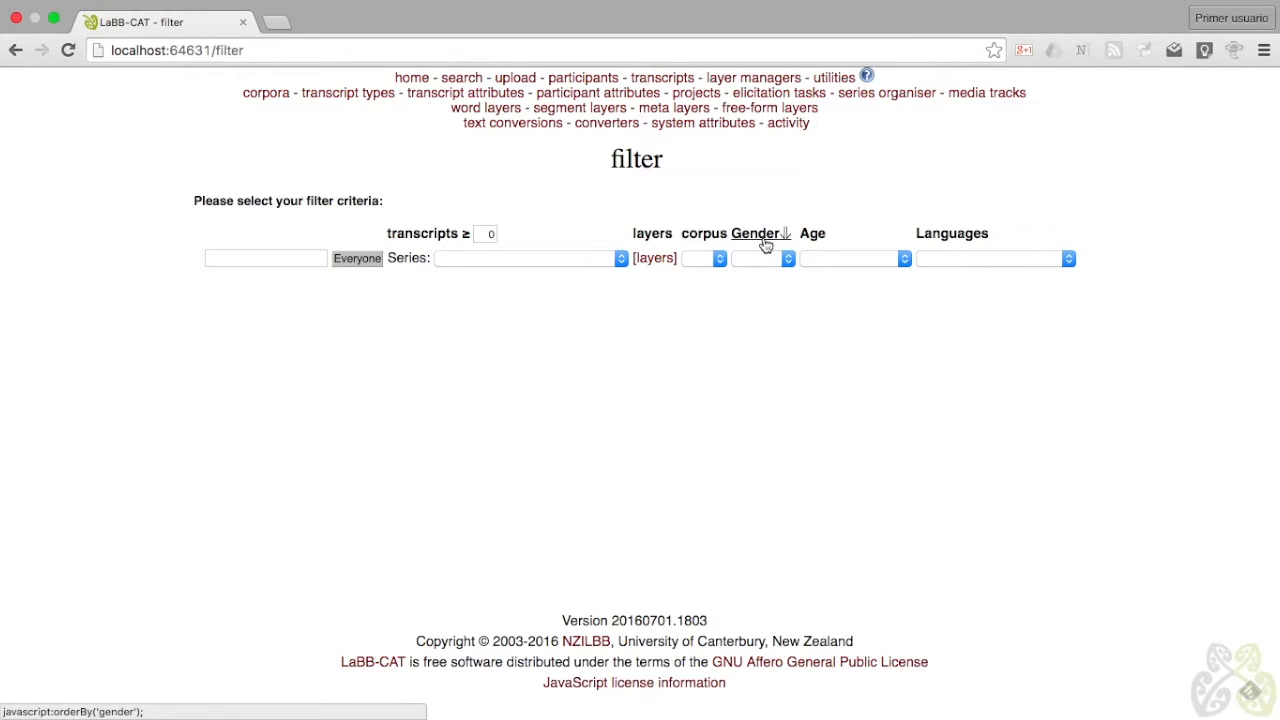
click(789, 258)
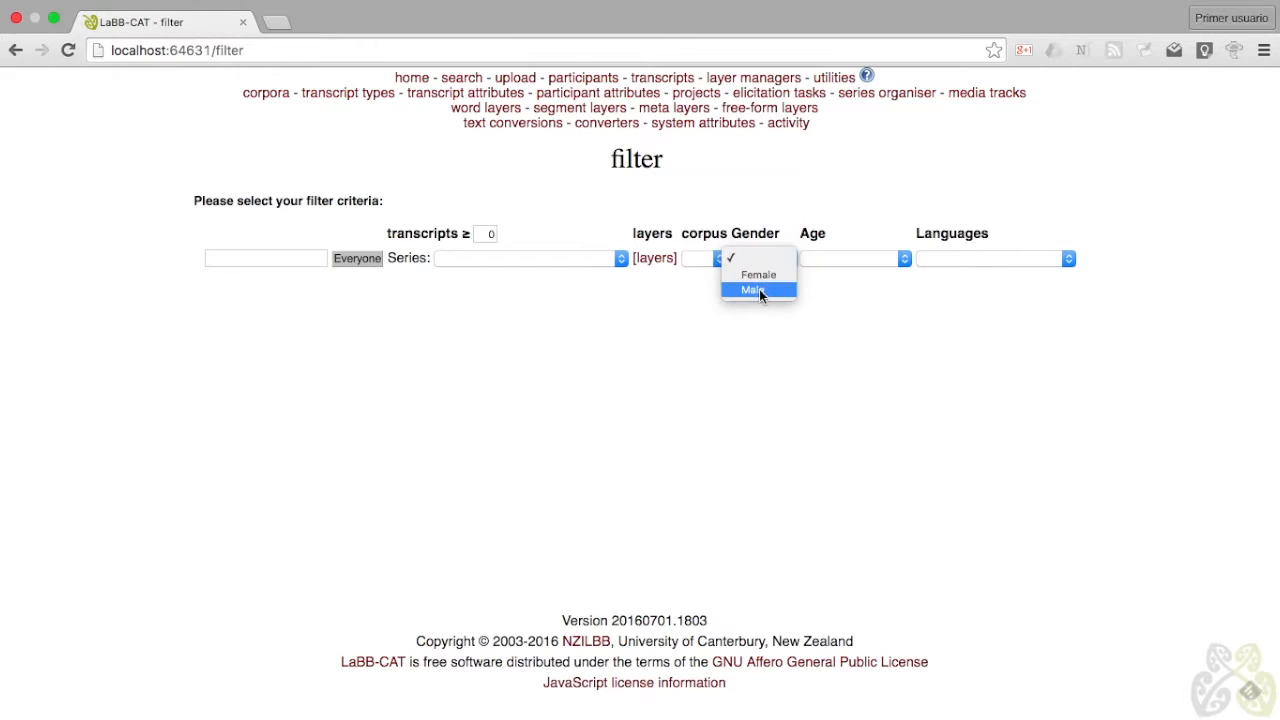
click(758, 291)
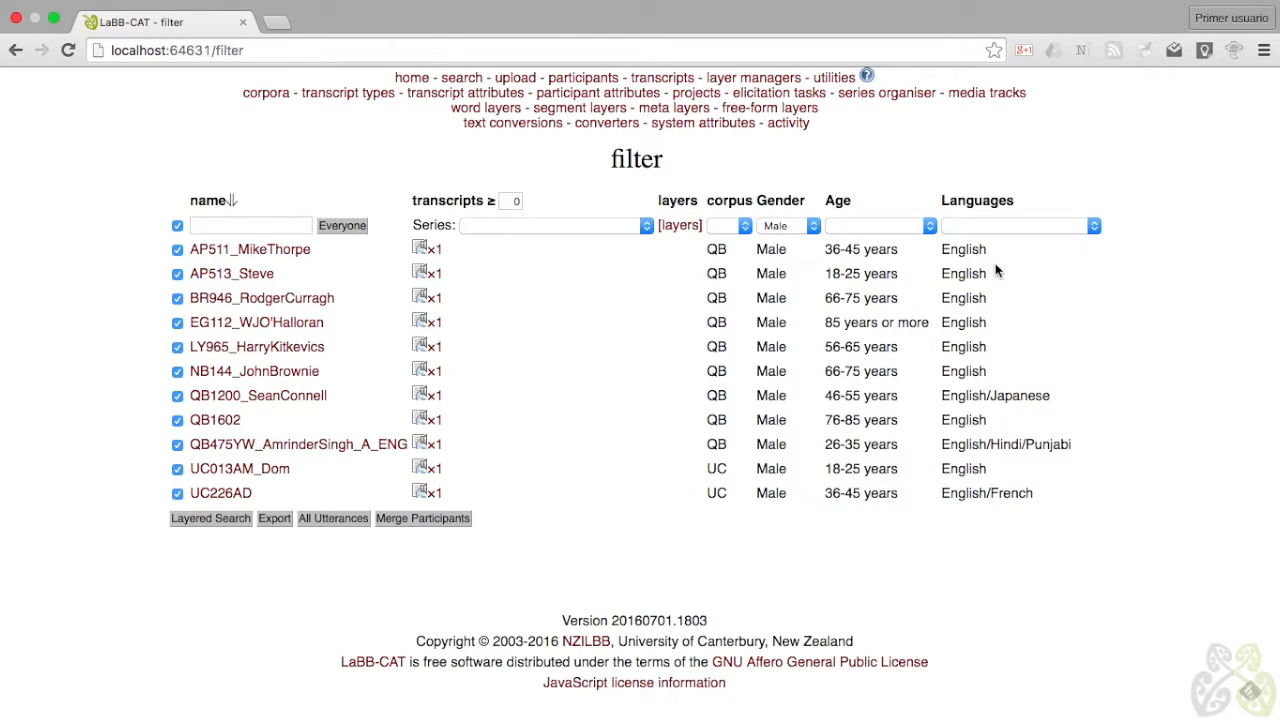
click(1025, 226)
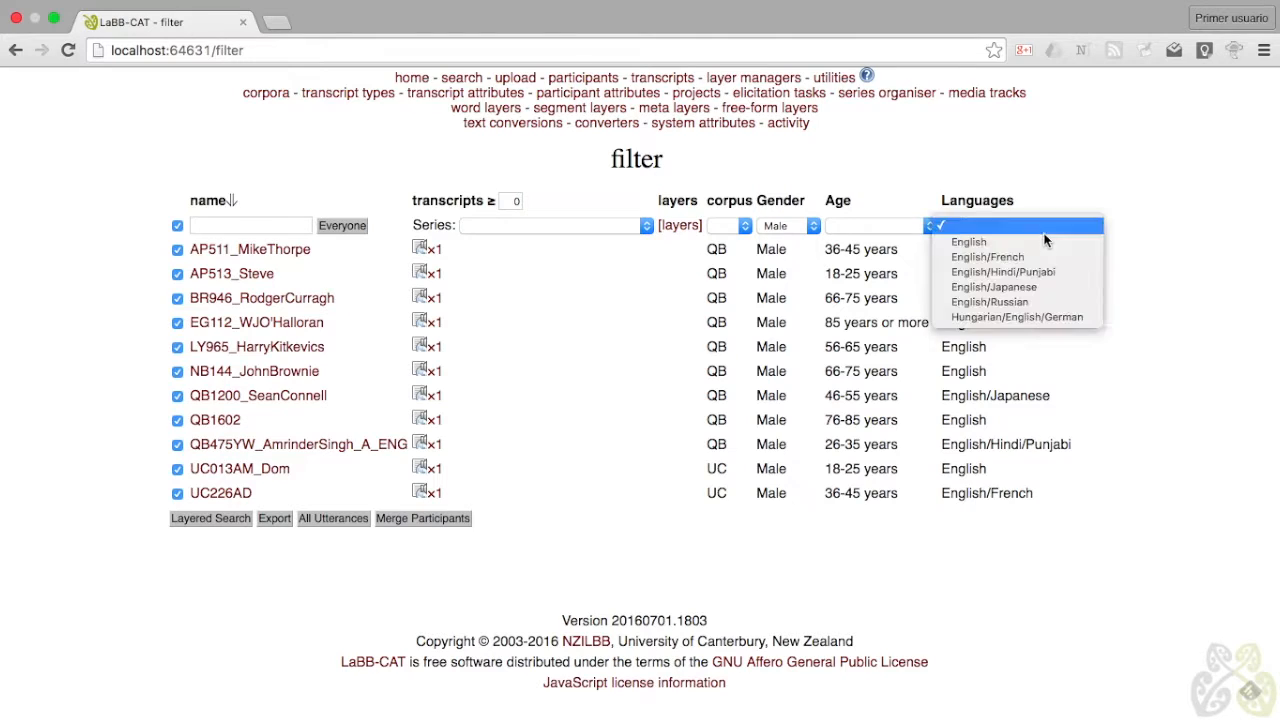
click(980, 243)
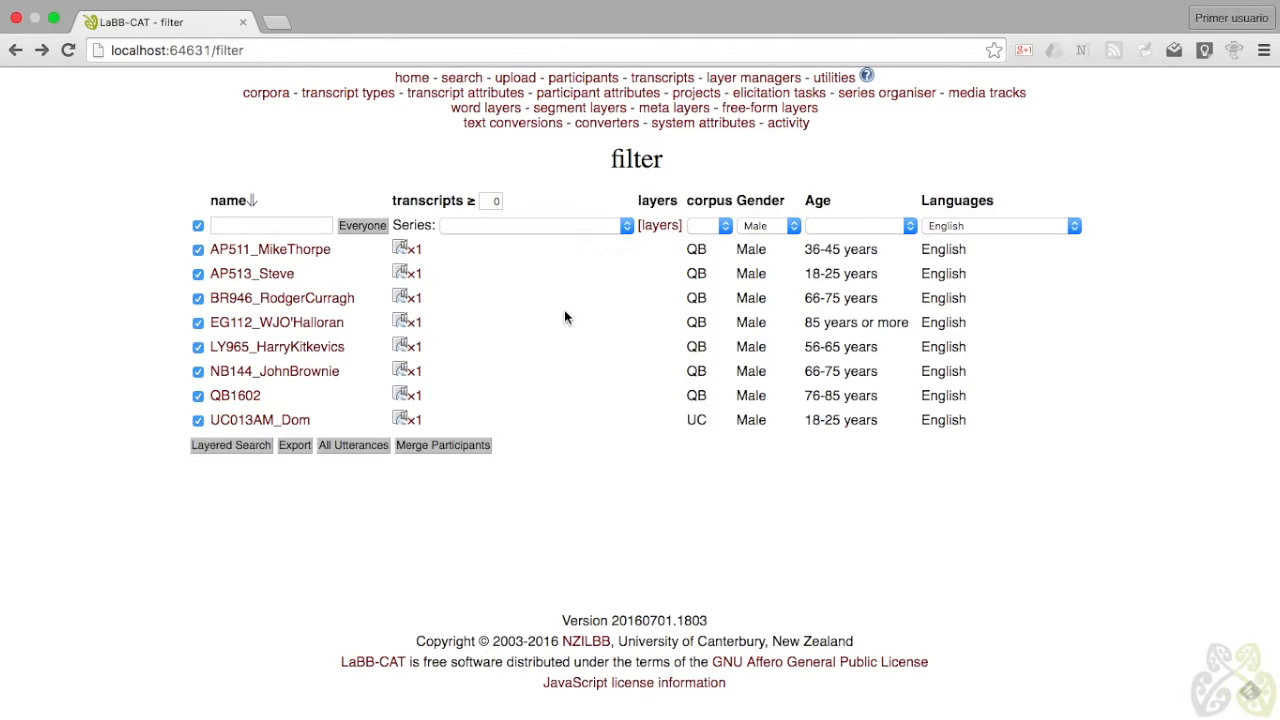
Run a layered search across the filtered participants for the word "the" on the orthography layer
click(228, 446)
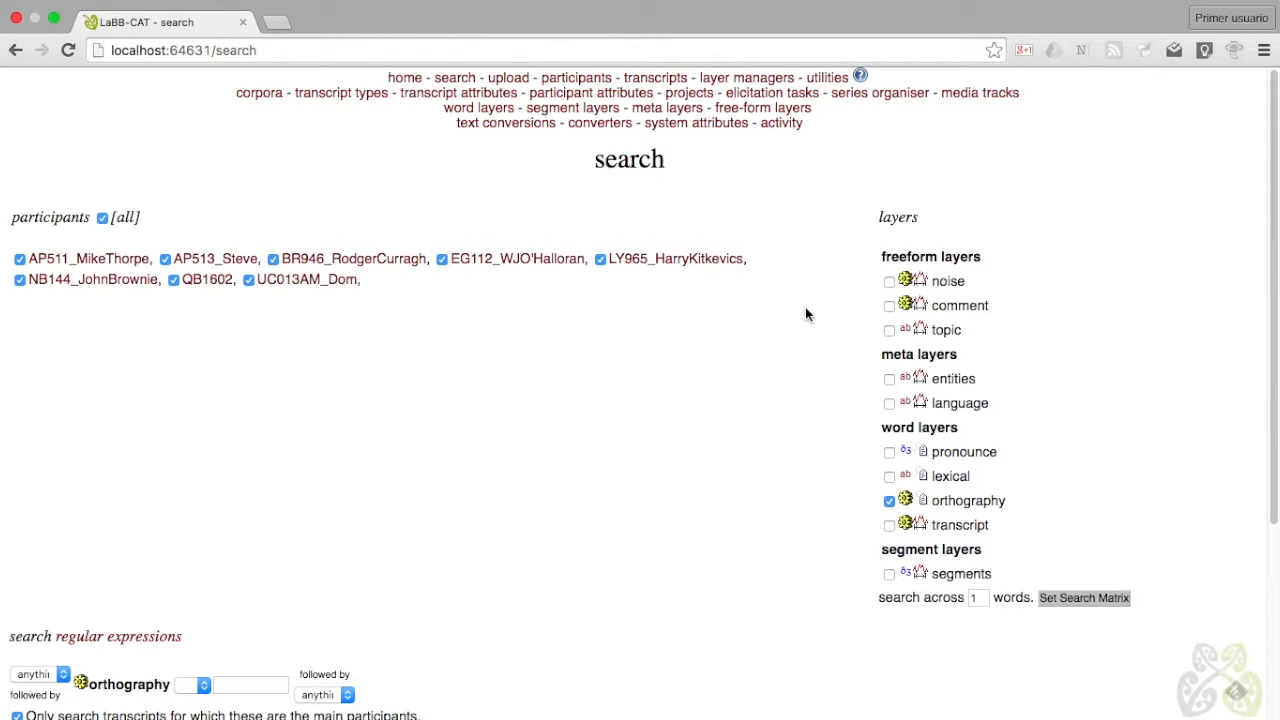
scroll(805, 313, down, 5)
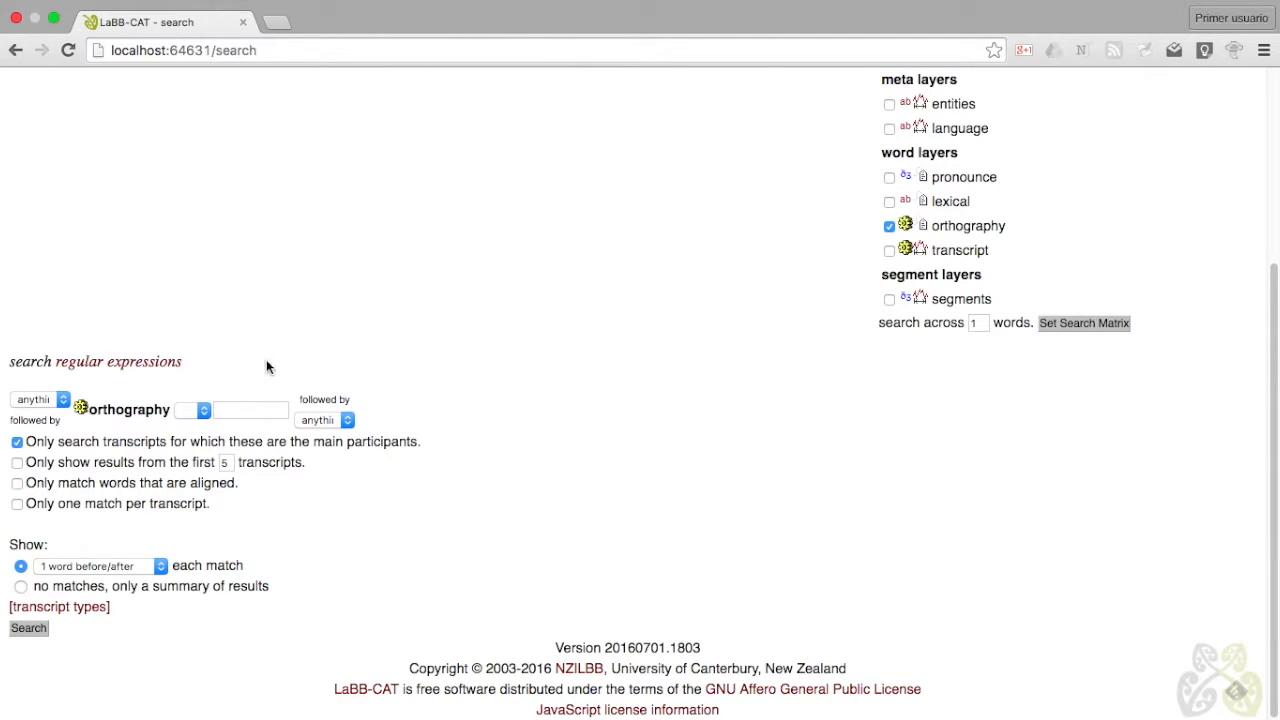
click(241, 411)
text(the)
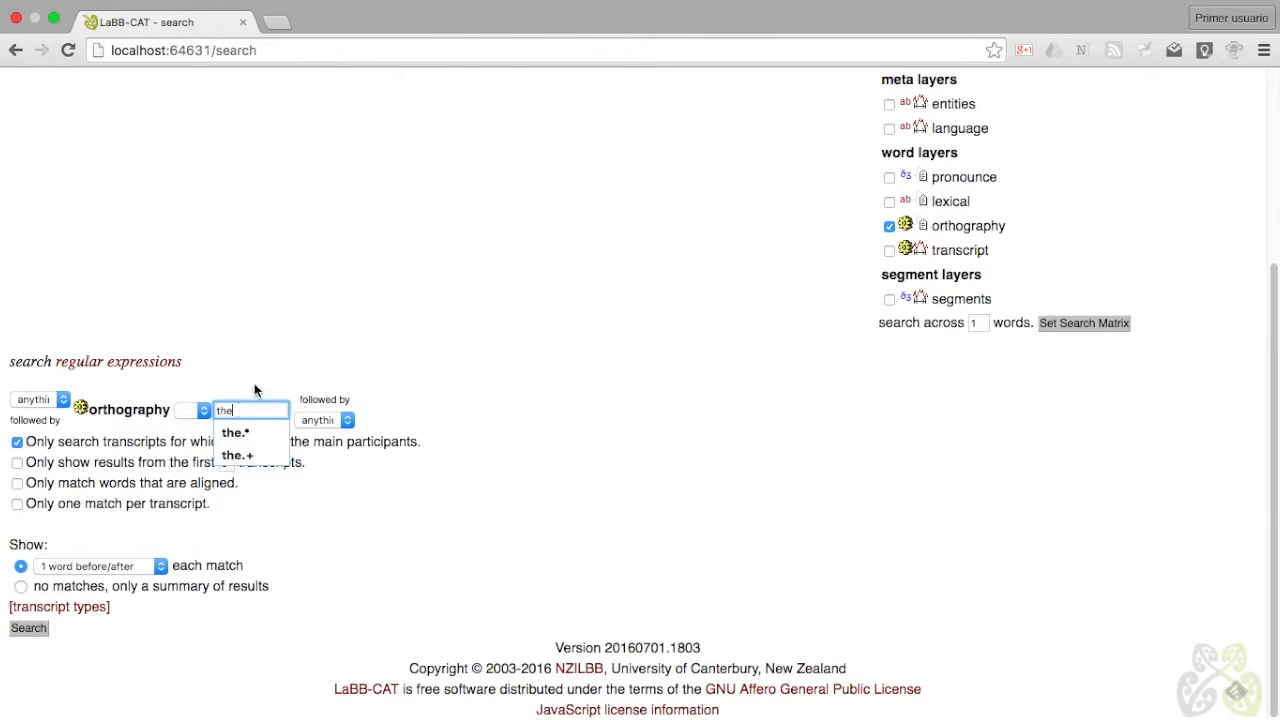
click(369, 530)
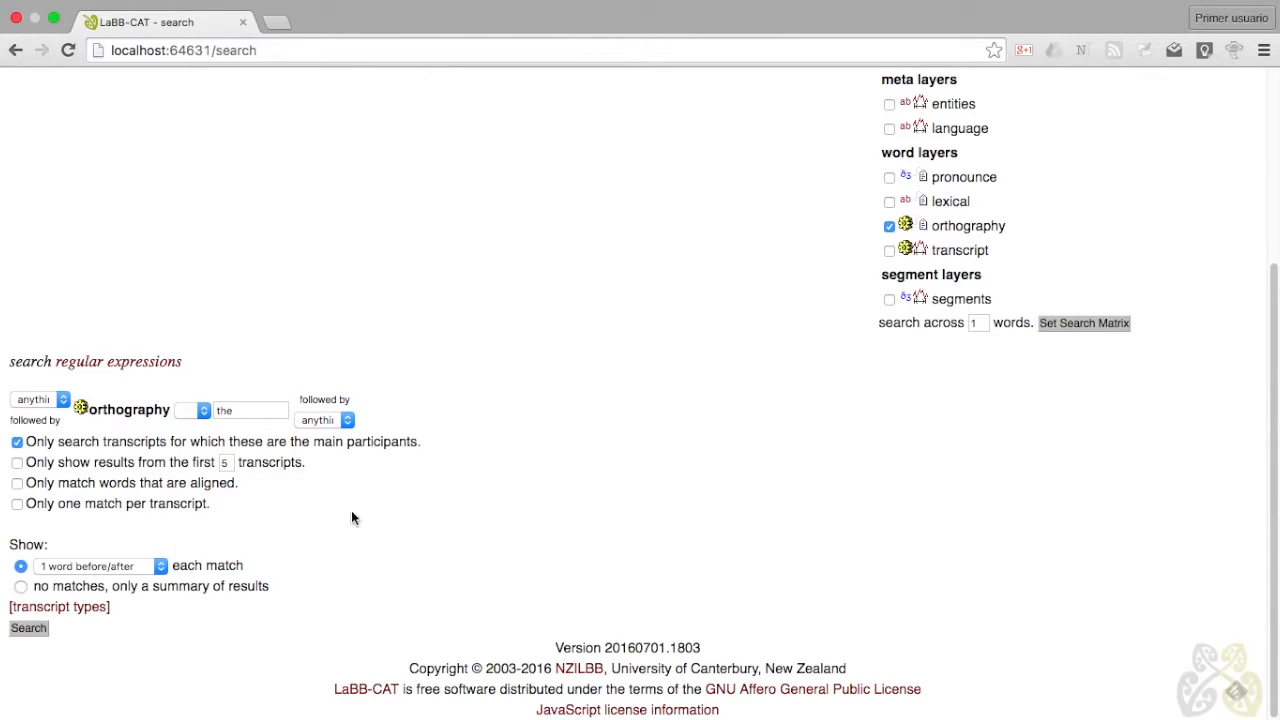
click(44, 627)
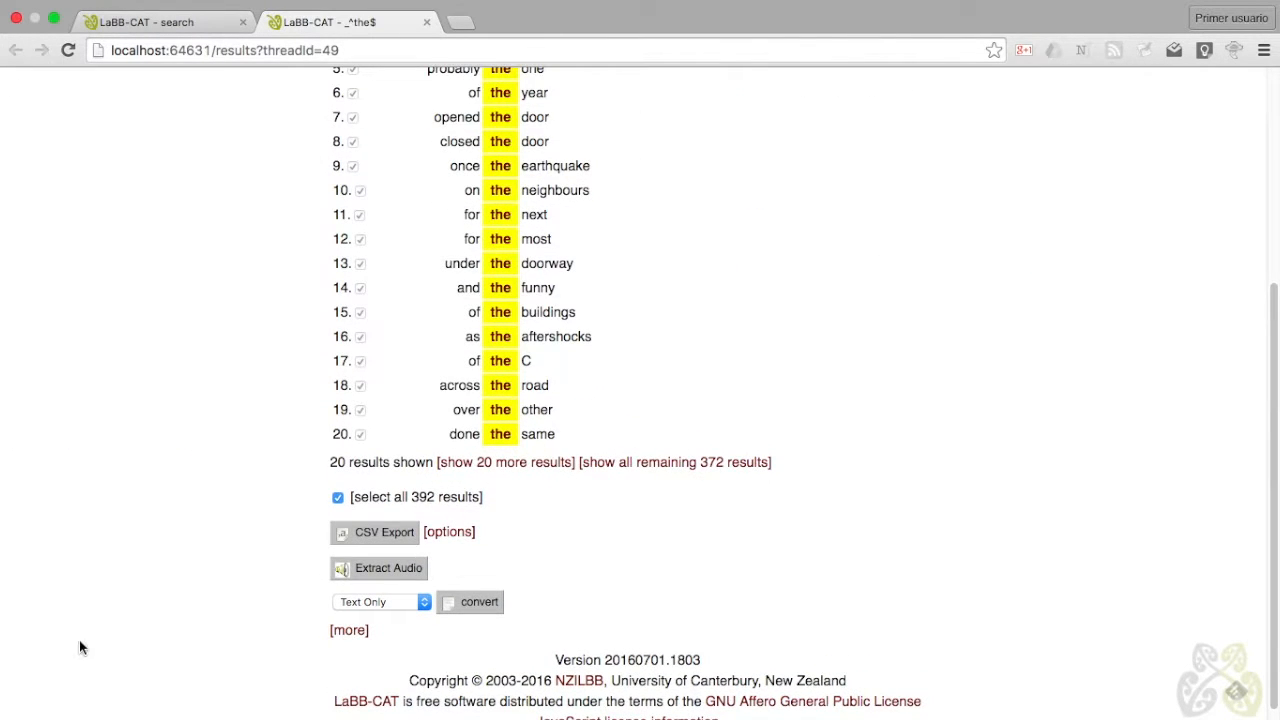
View the first match, "of the major", in its transcript and return to the search results
scroll(983, 423, up, 4)
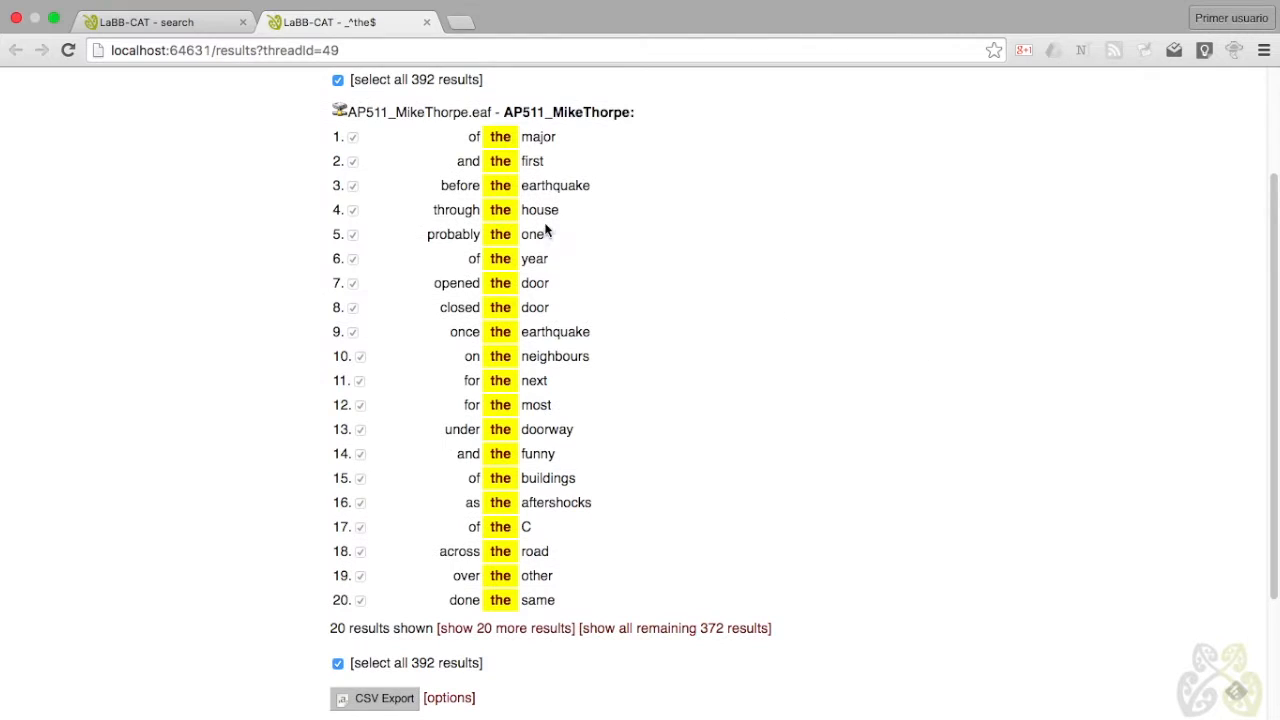
scroll(639, 227, up, 2)
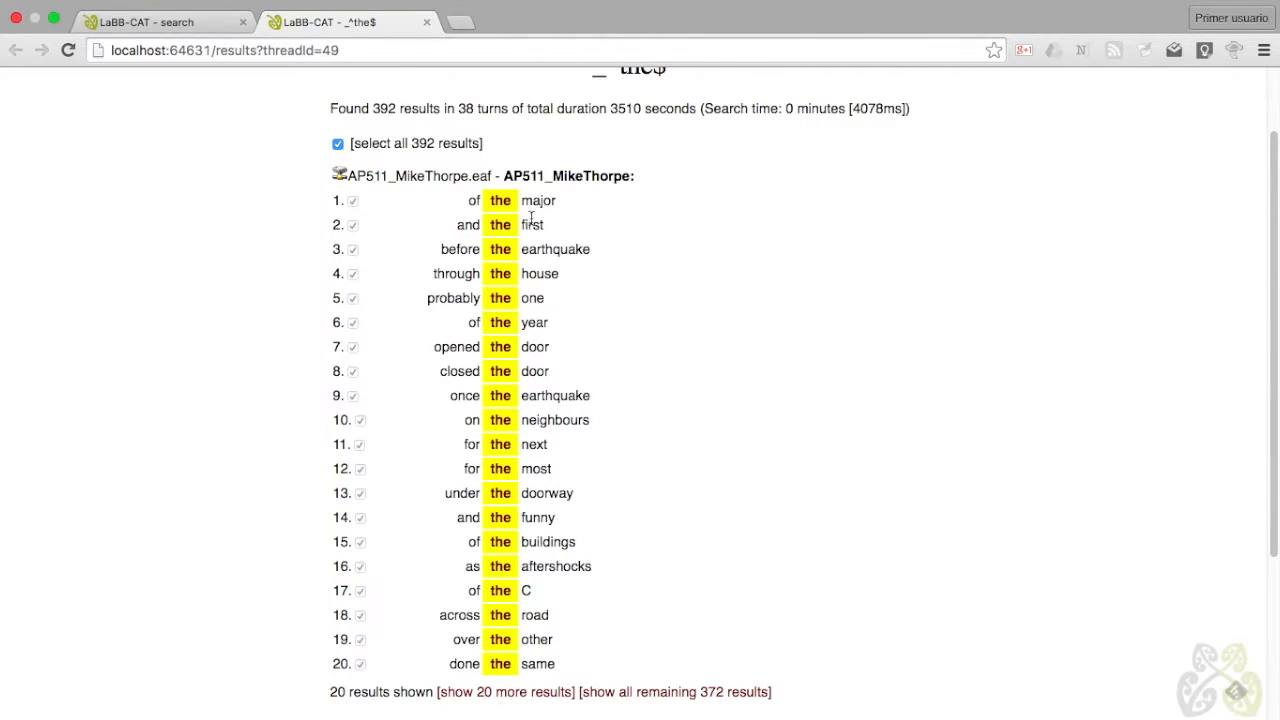
click(500, 201)
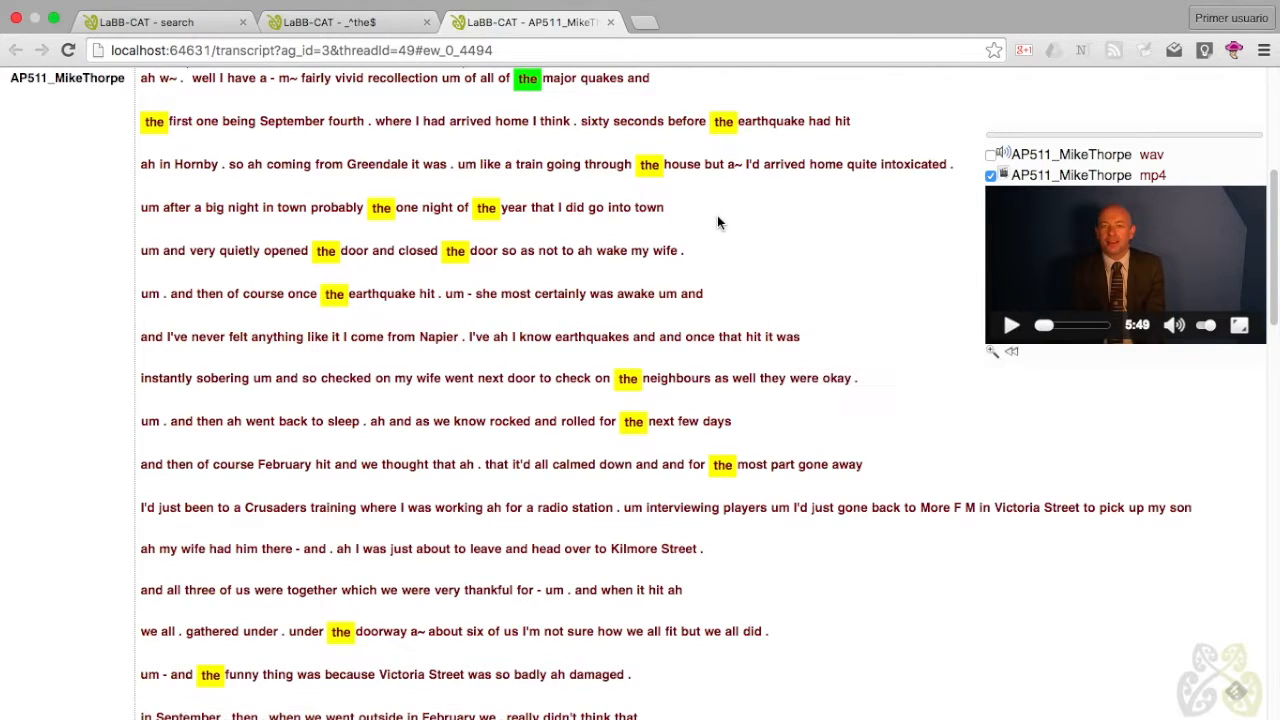
click(611, 23)
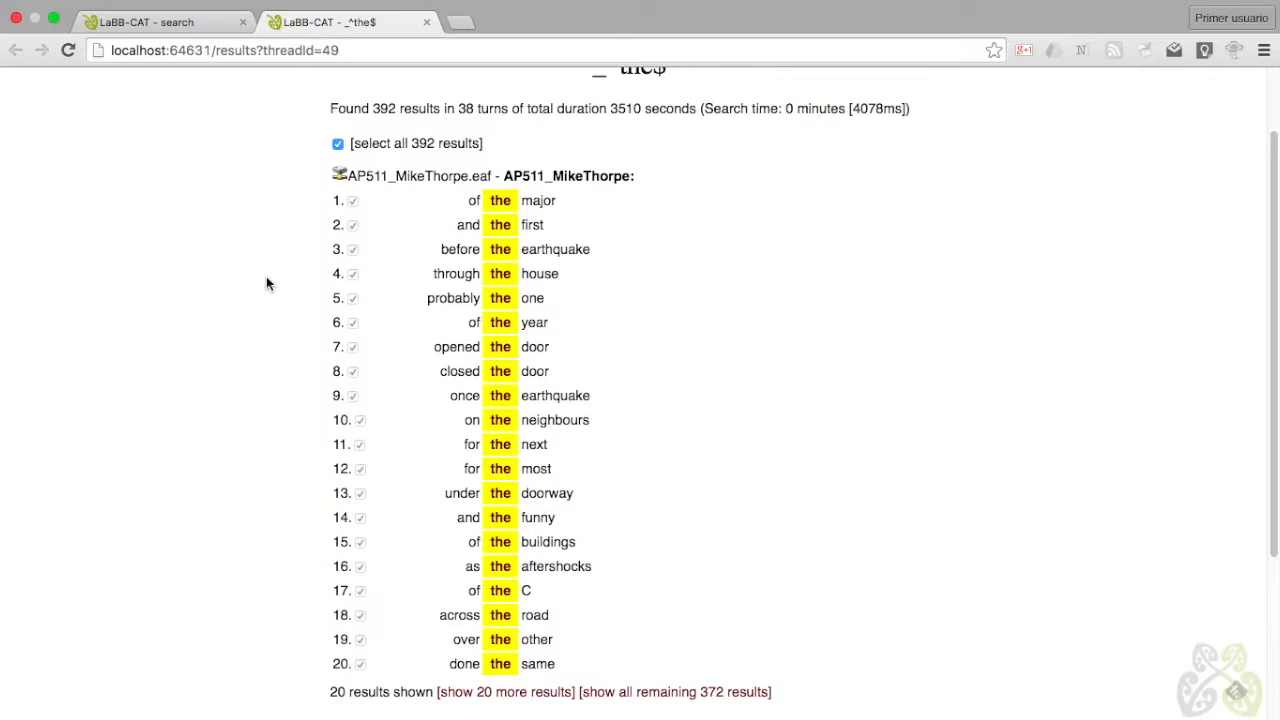
Show 20 more results at the end of the match list
scroll(264, 292, down, 2)
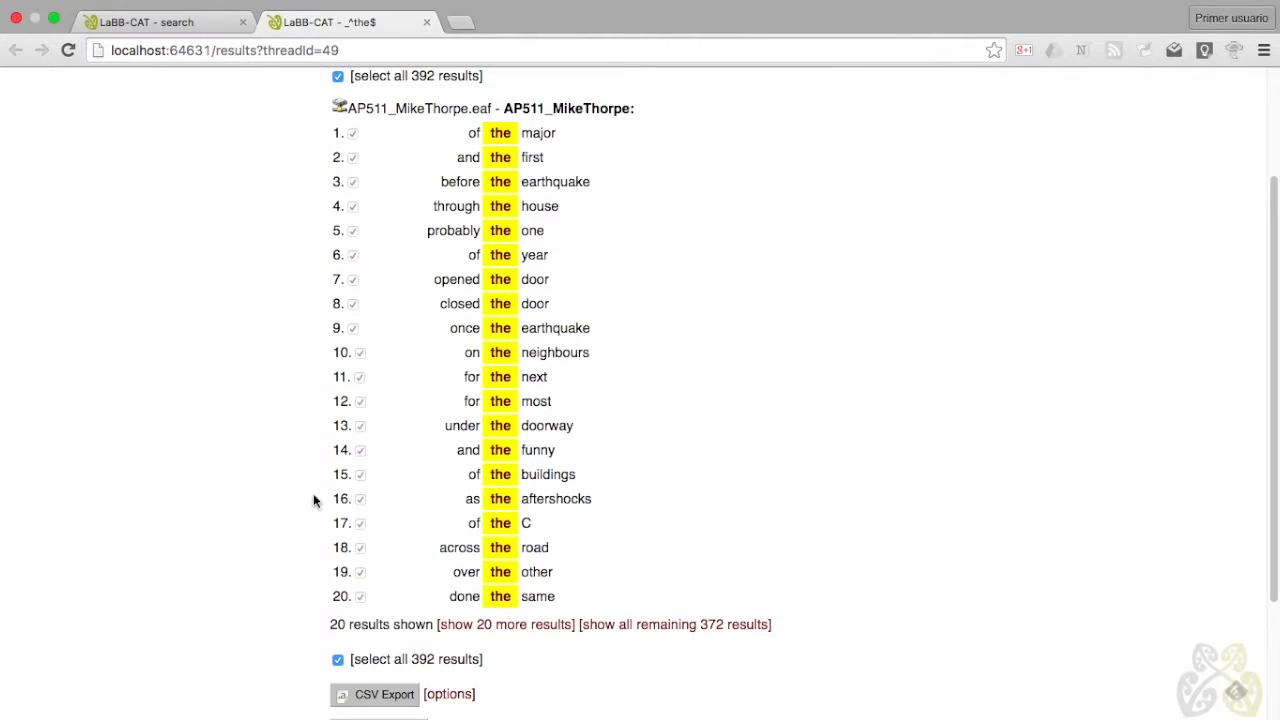
click(495, 627)
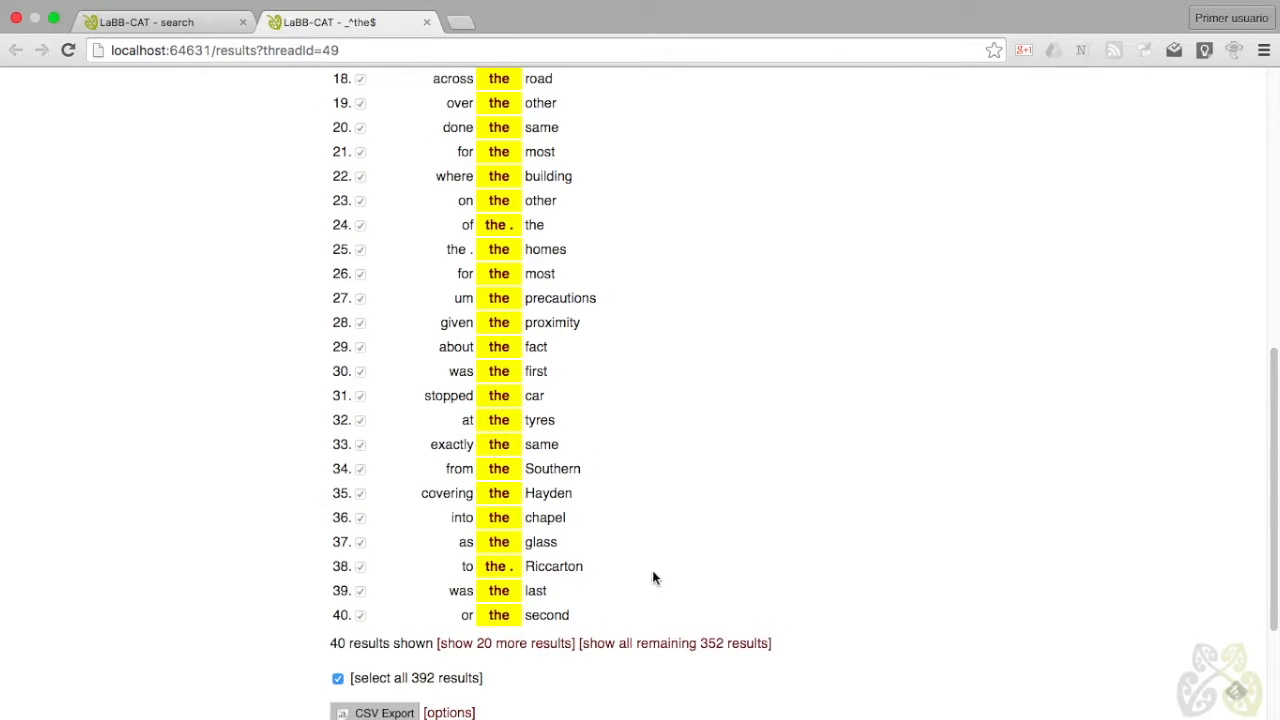
scroll(637, 310, down, 1)
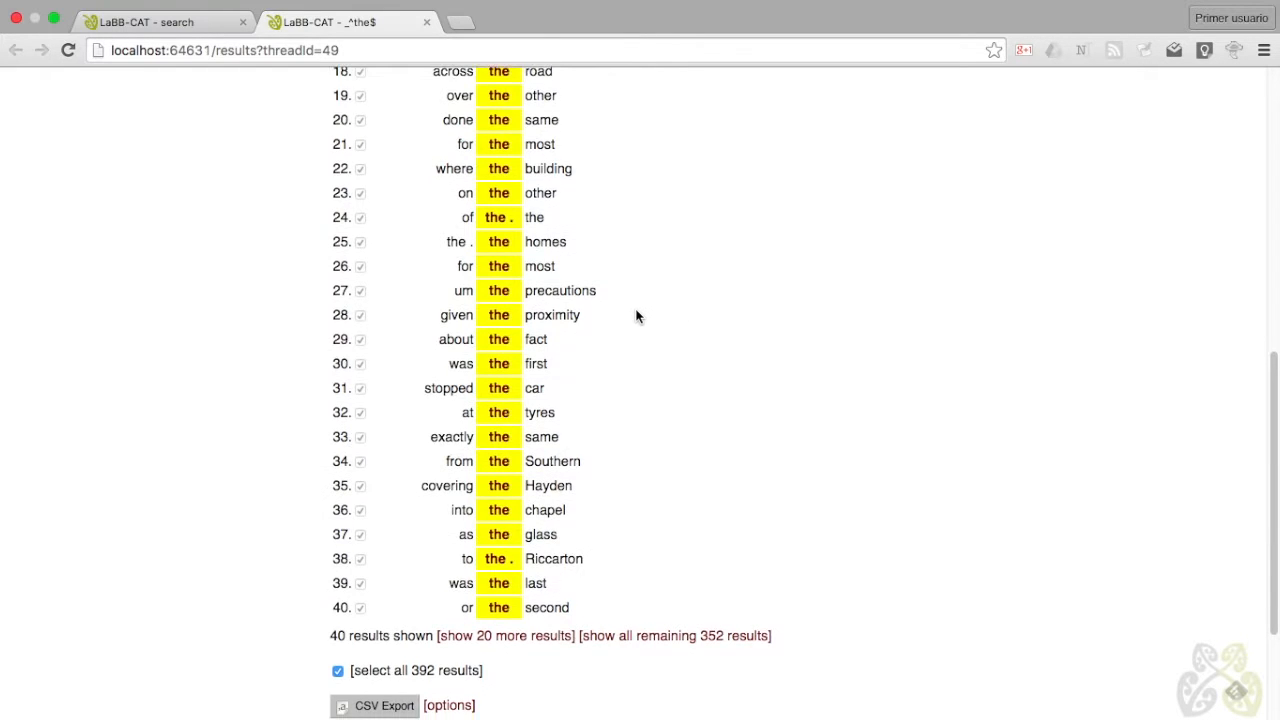
scroll(637, 316, down, 4)
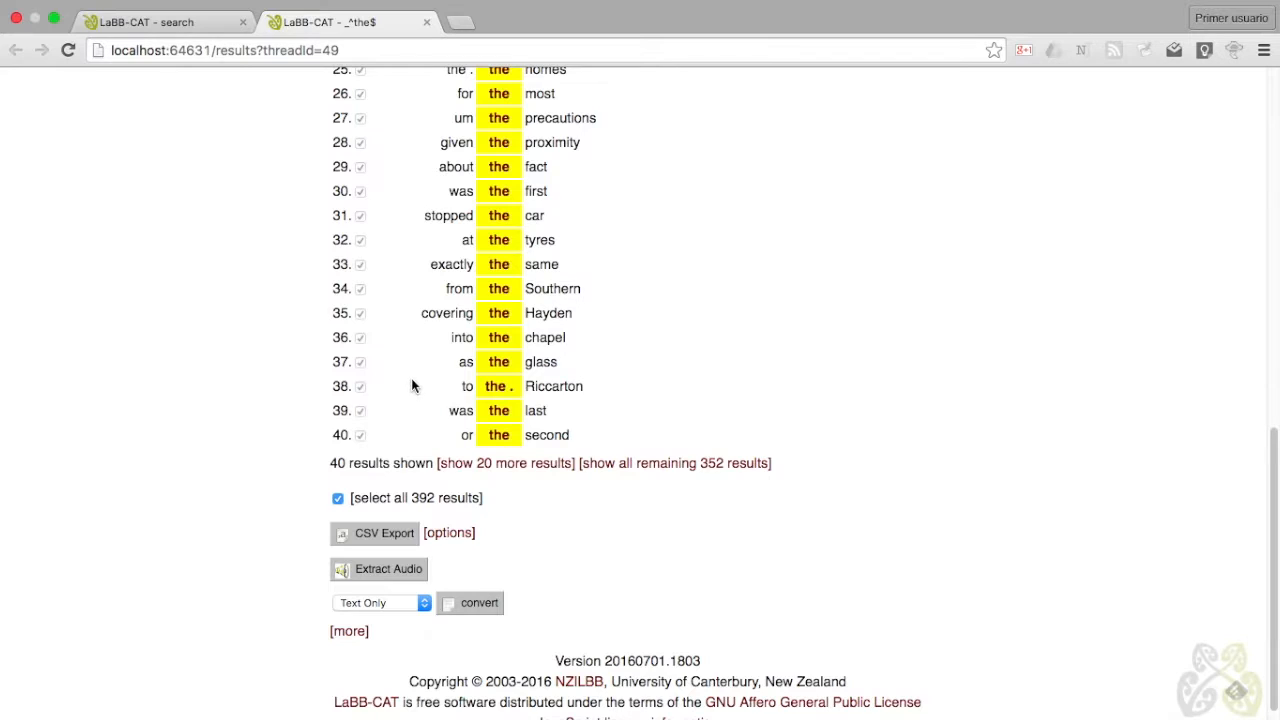
Deselect all results and select only matches 31, 33, 34, 36 and the range 20 to 25
click(338, 499)
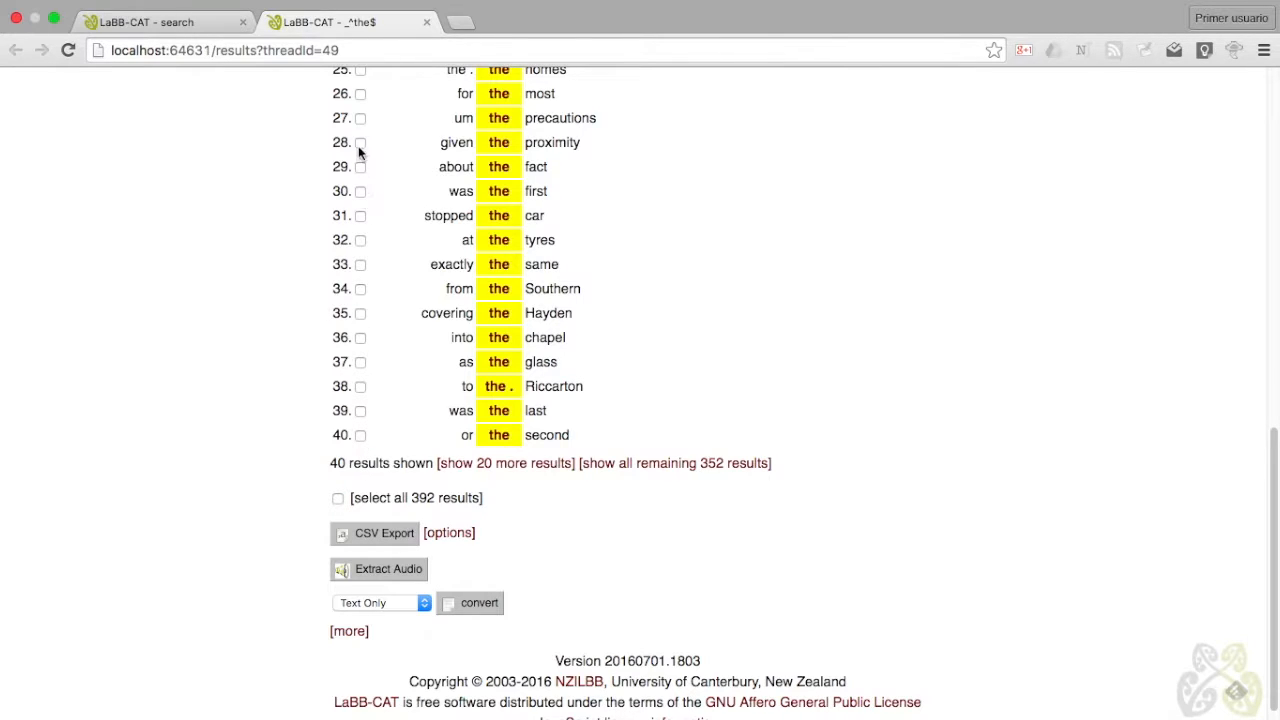
click(360, 264)
click(361, 290)
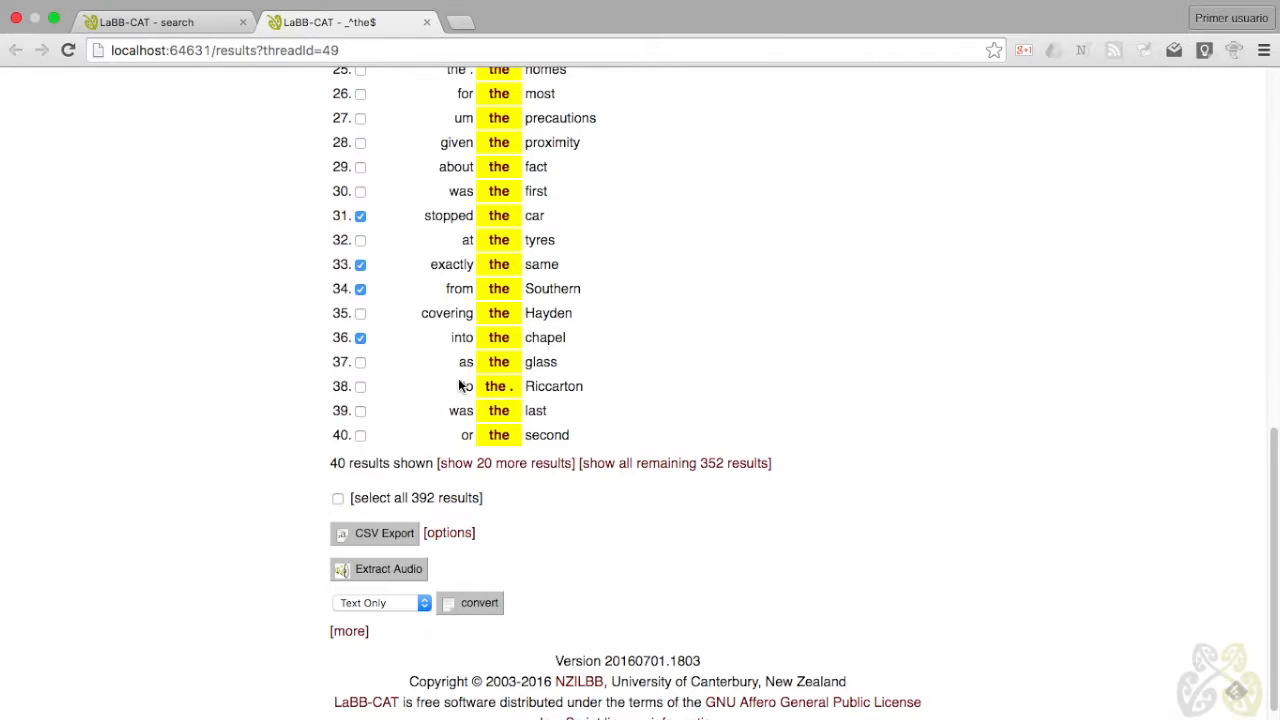
scroll(419, 386, up, 3)
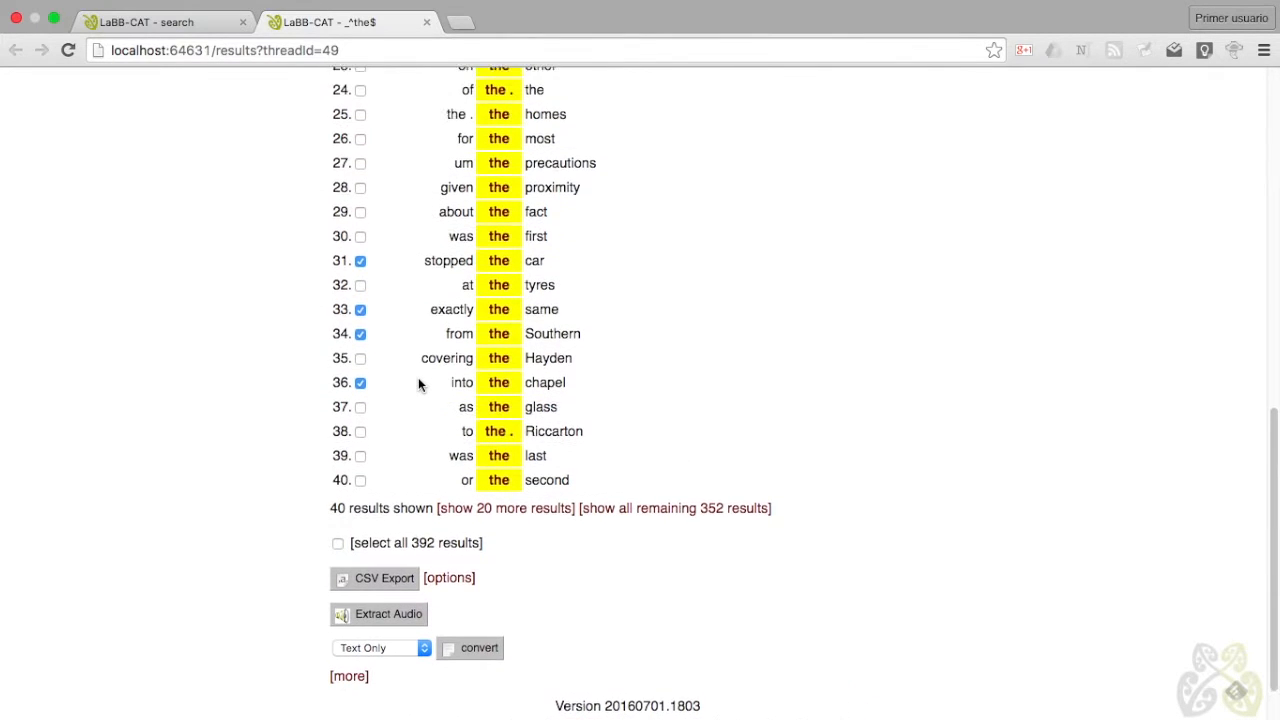
scroll(419, 386, up, 1)
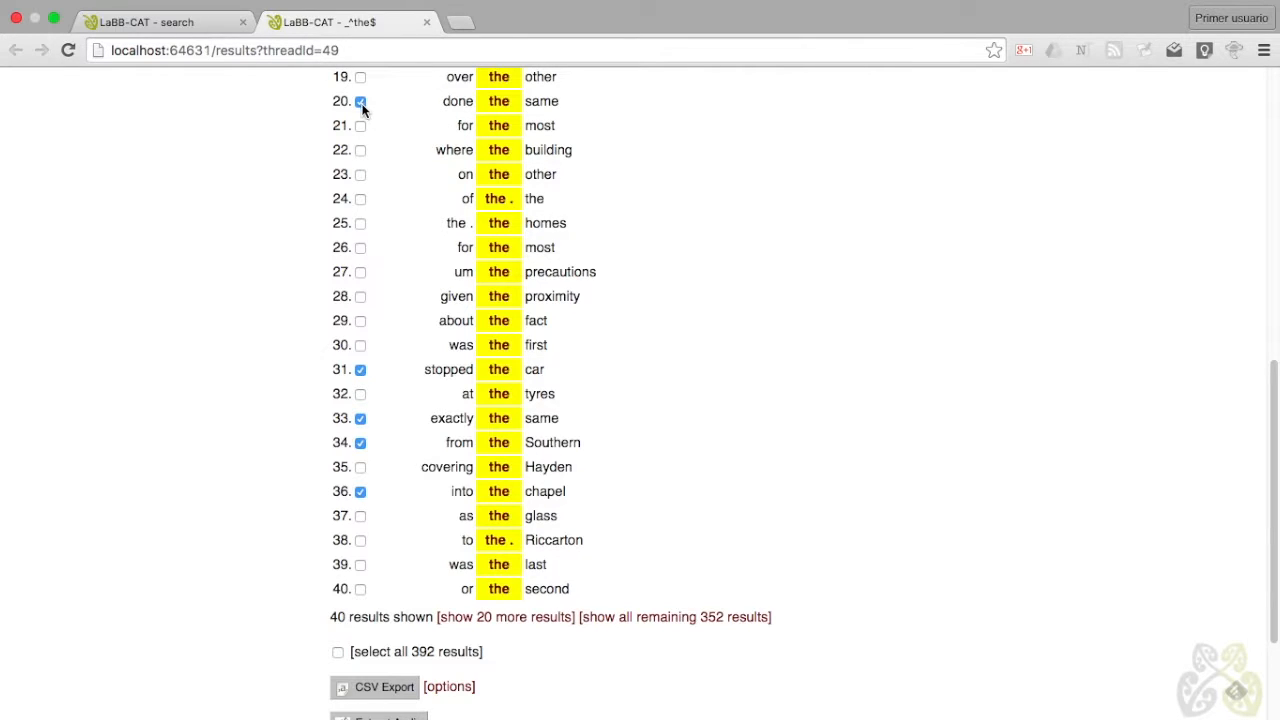
shift+click(361, 224)
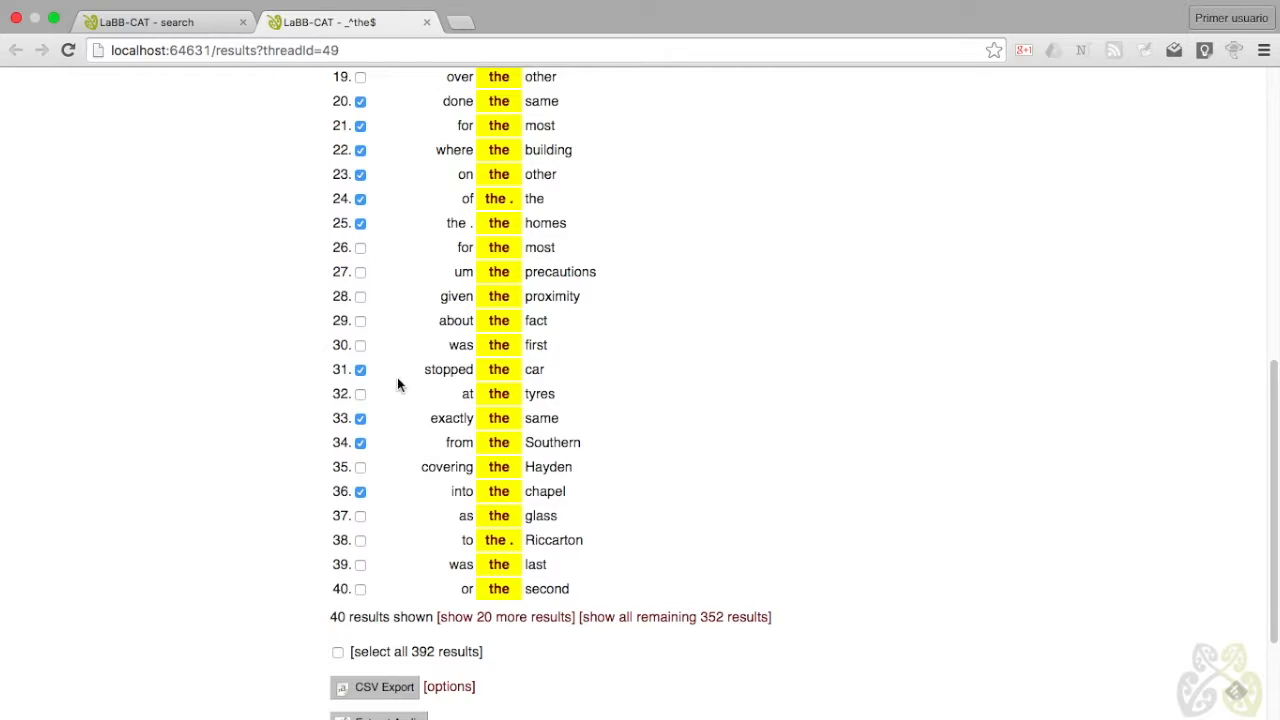
Extract the audio for the selected matches and save it to the Desktop as the zip archive _the.zip
scroll(362, 468, down, 1)
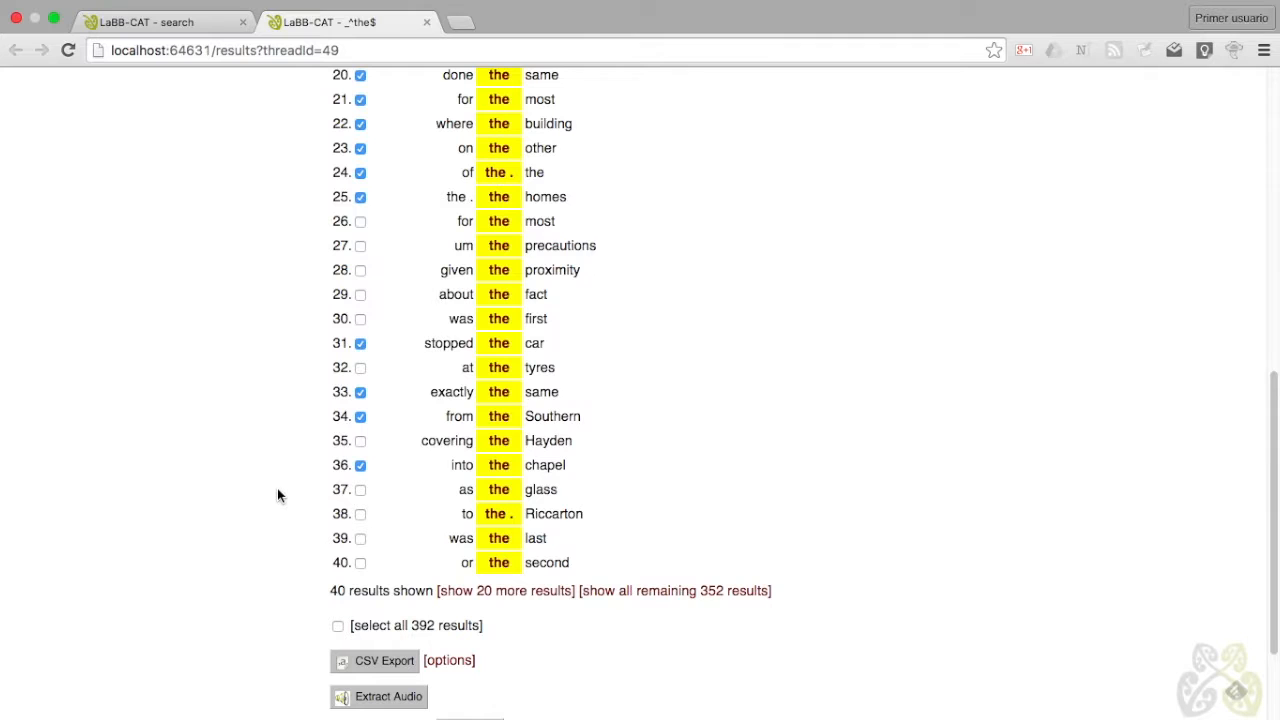
scroll(281, 503, down, 1)
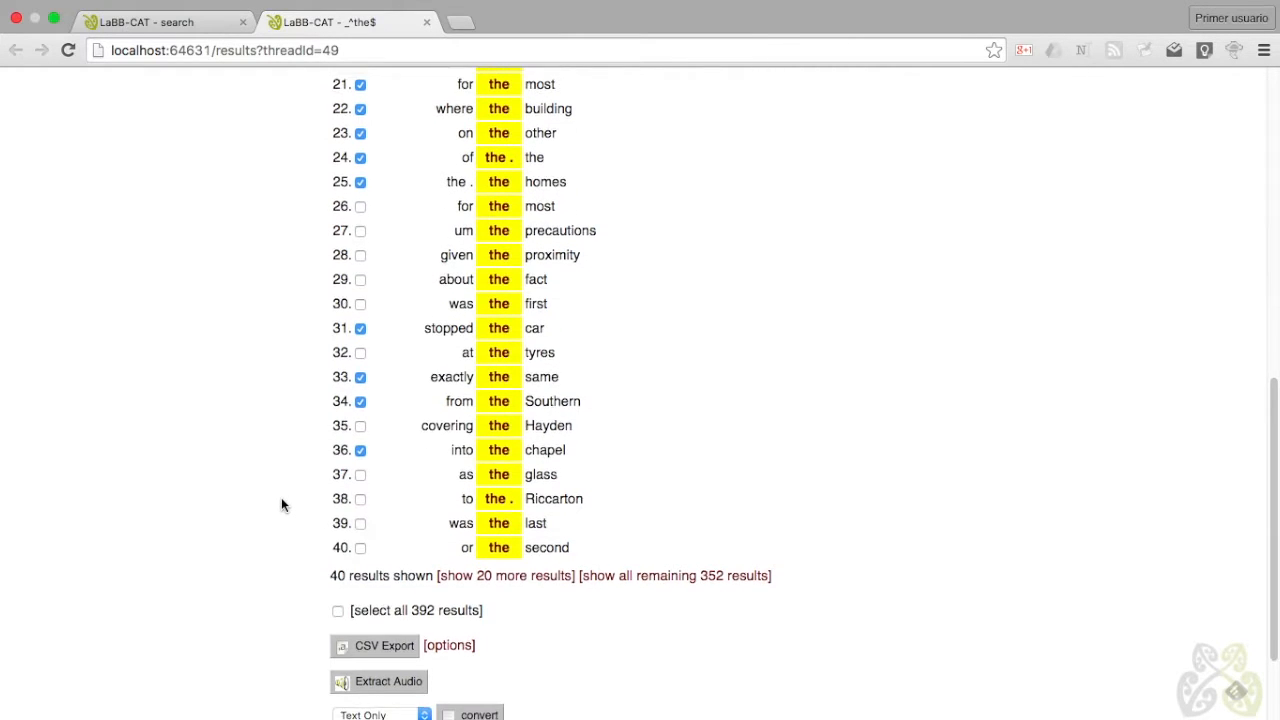
click(390, 671)
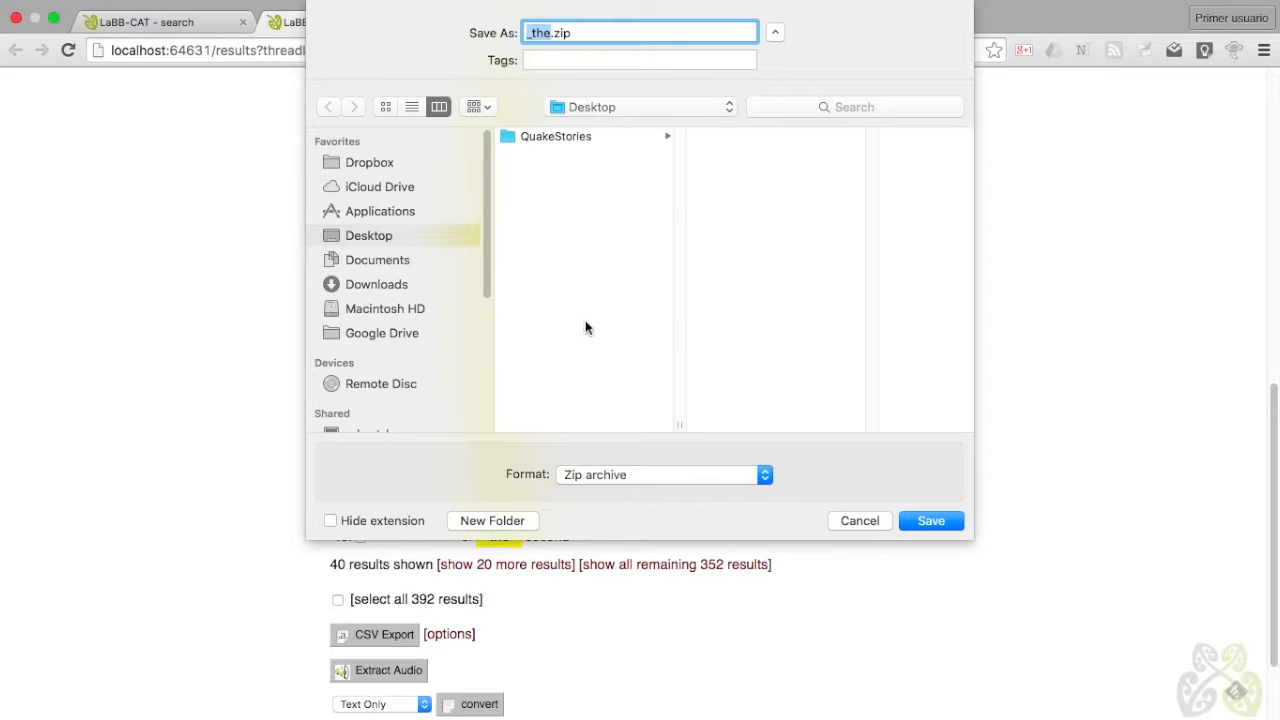
click(932, 521)
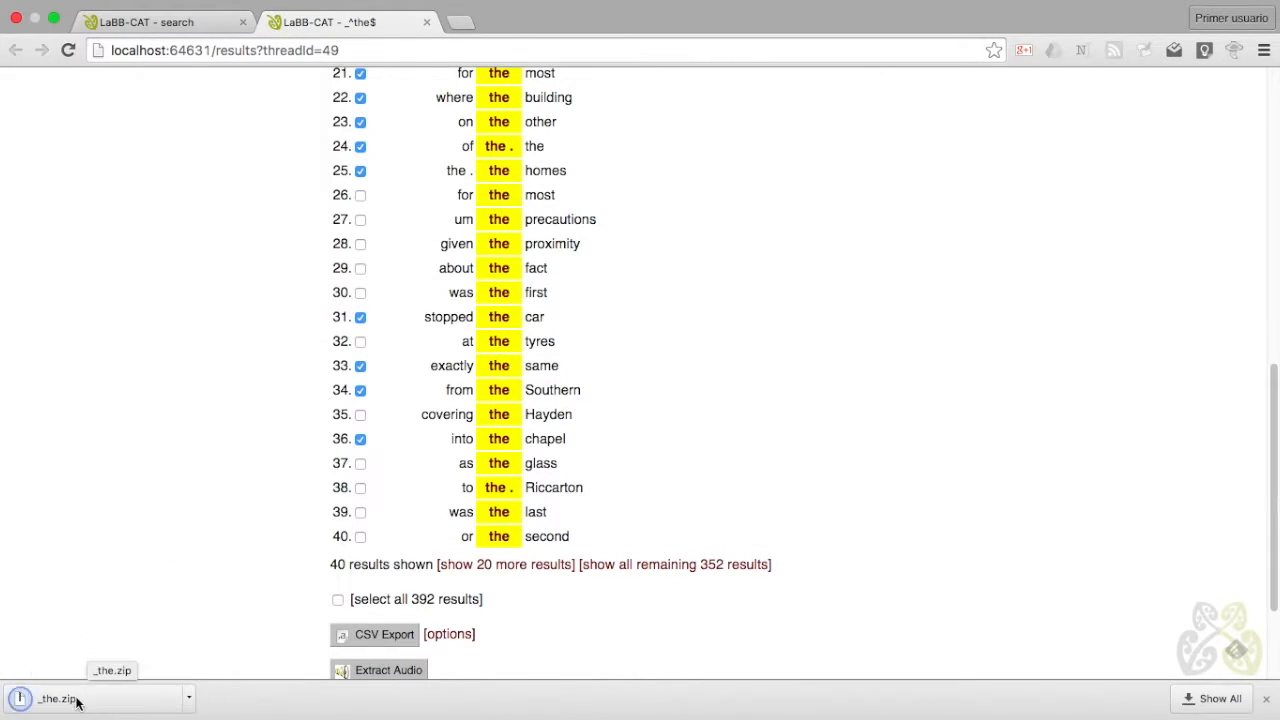
Unpack the downloaded _the.zip and play the first audio file in the extracted _the folder
click(30, 697)
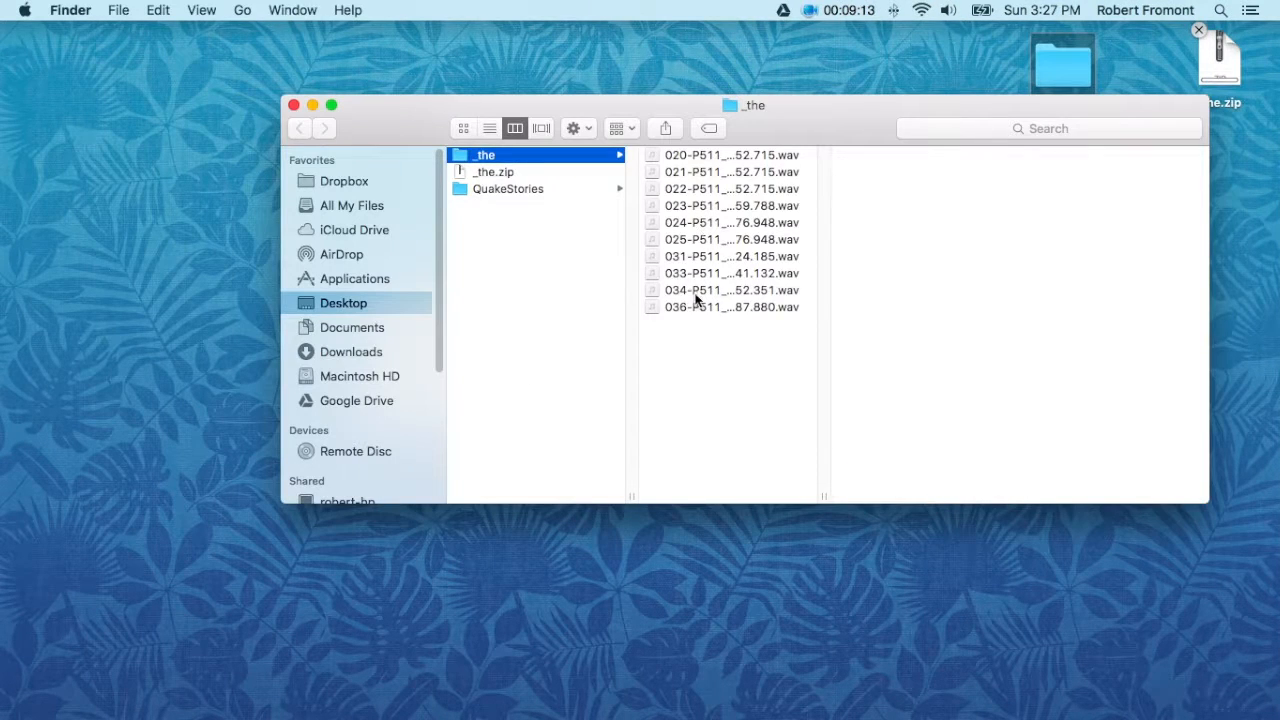
click(787, 158)
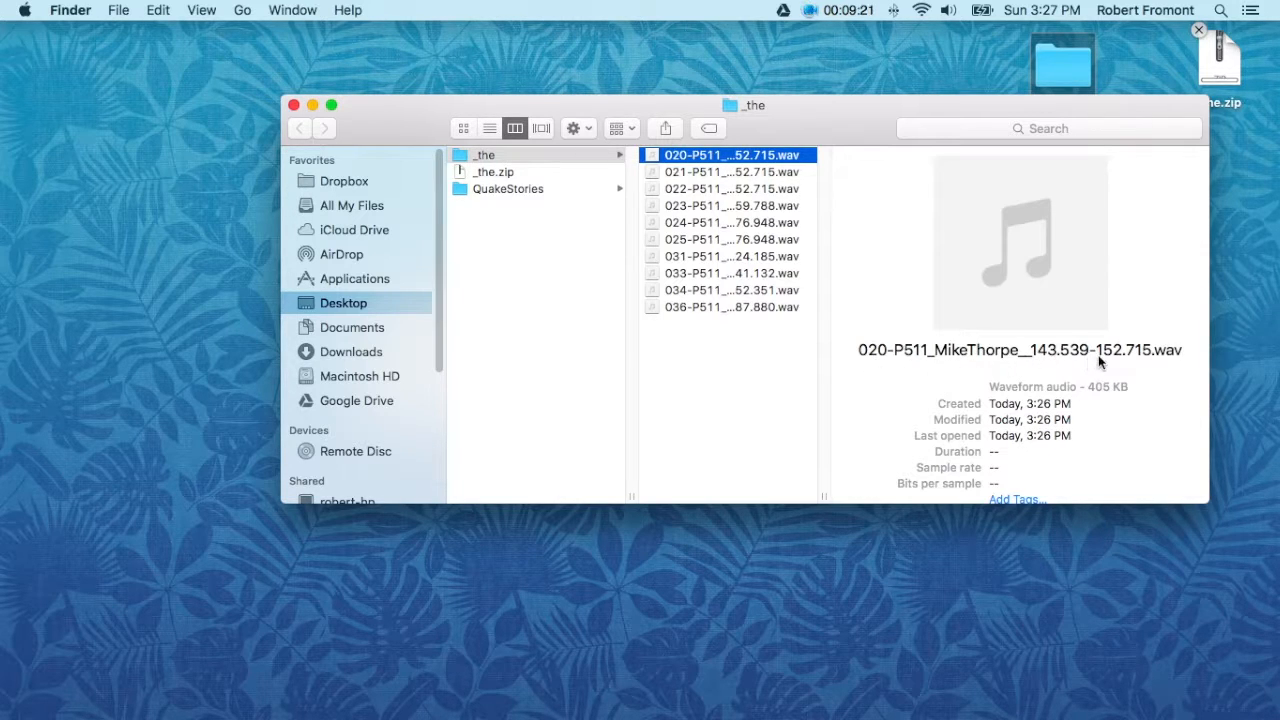
mouse_move(1020, 243)
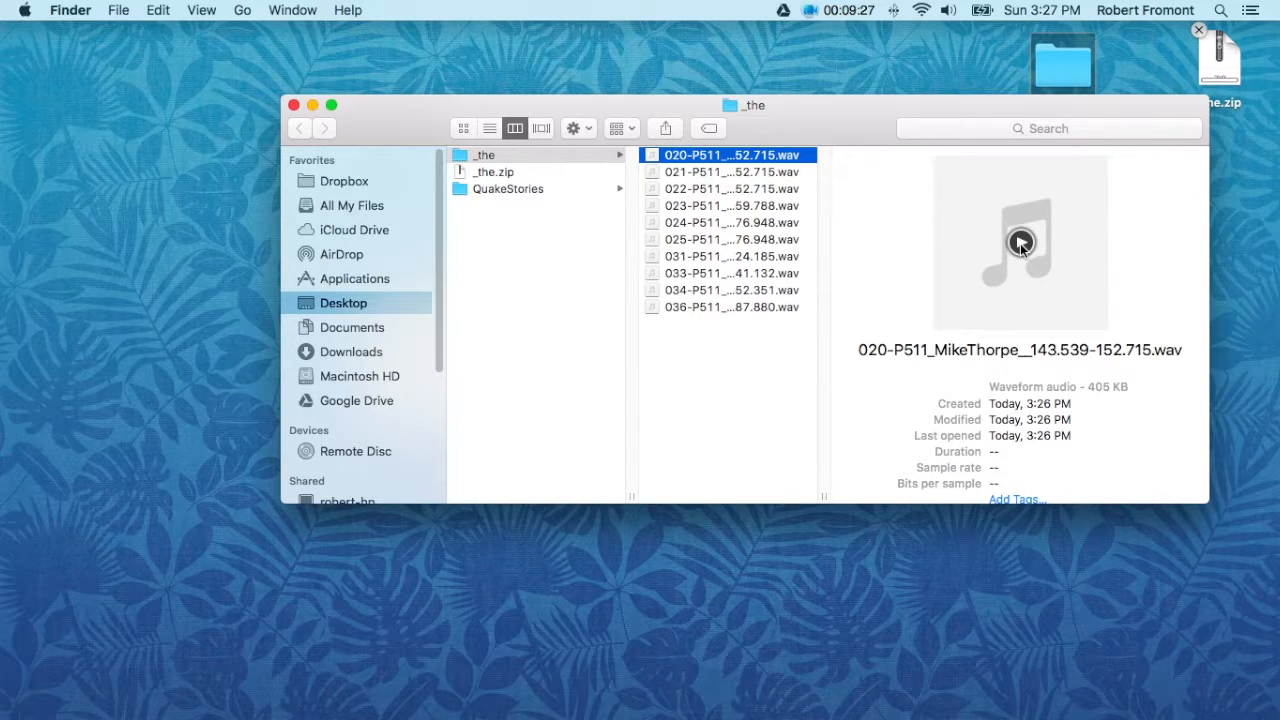
click(1021, 243)
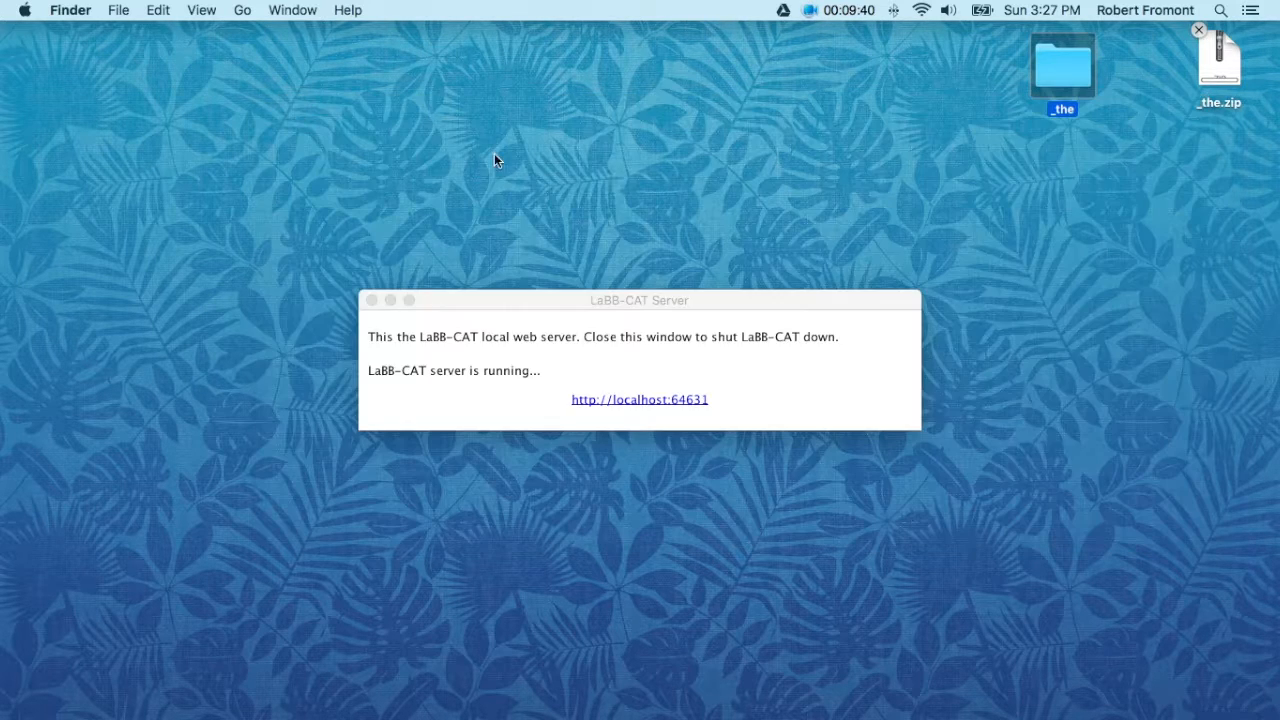
Switch back to the browser showing the LaBB-CAT search results
key(super+Tab)
key(super+Tab)
key(super+Tab)
key(super+Tab)
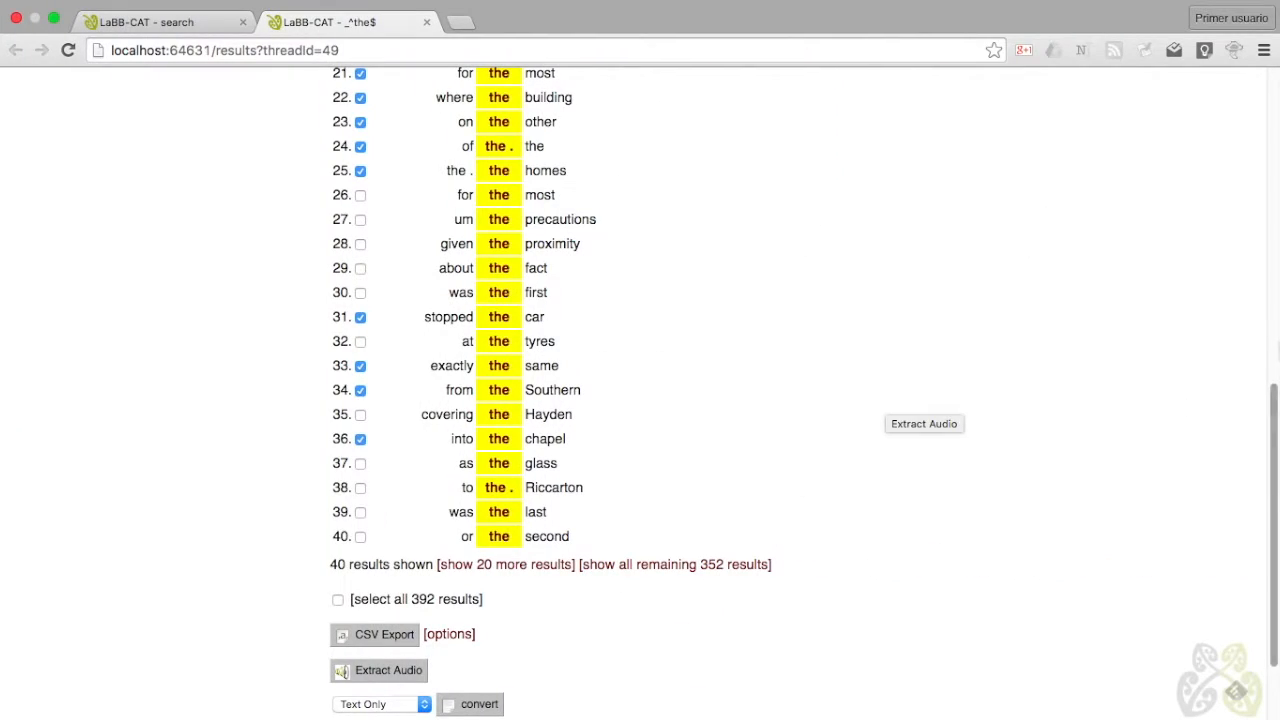
Convert the selected matches to Praat TextGrid format and save the resulting zip archive to the Desktop
scroll(1256, 472, down, 3)
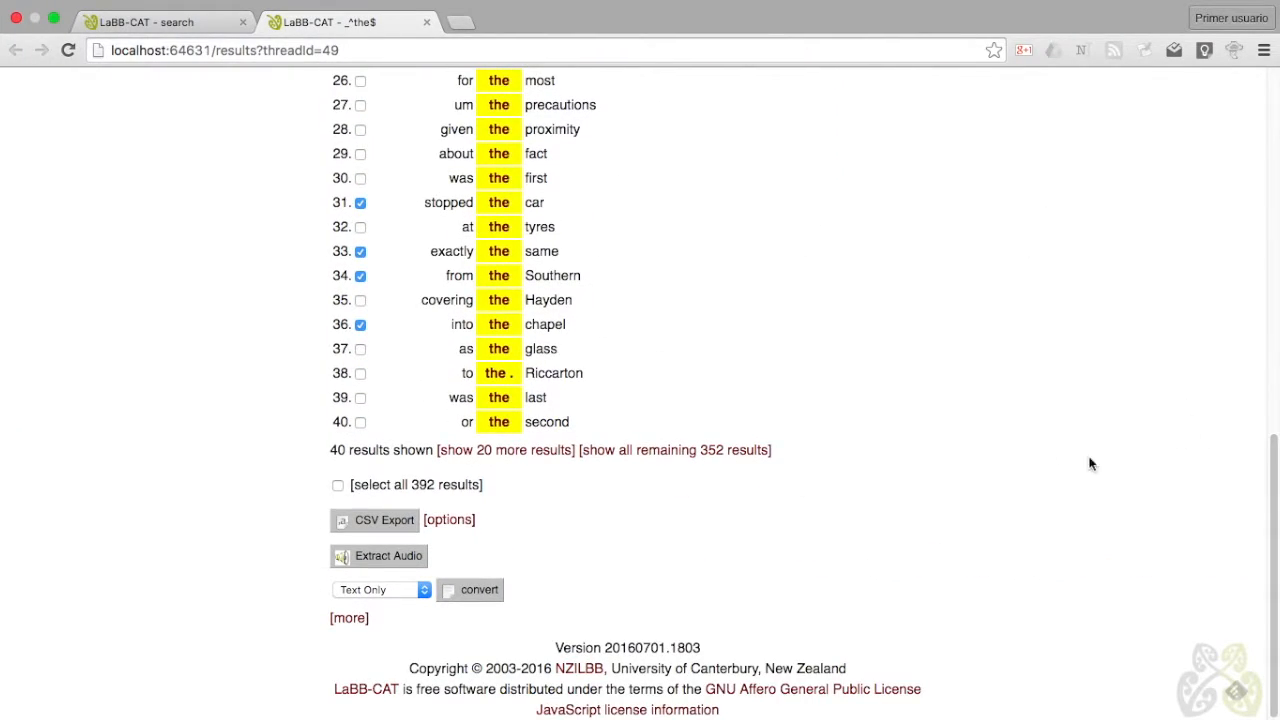
click(423, 591)
click(382, 606)
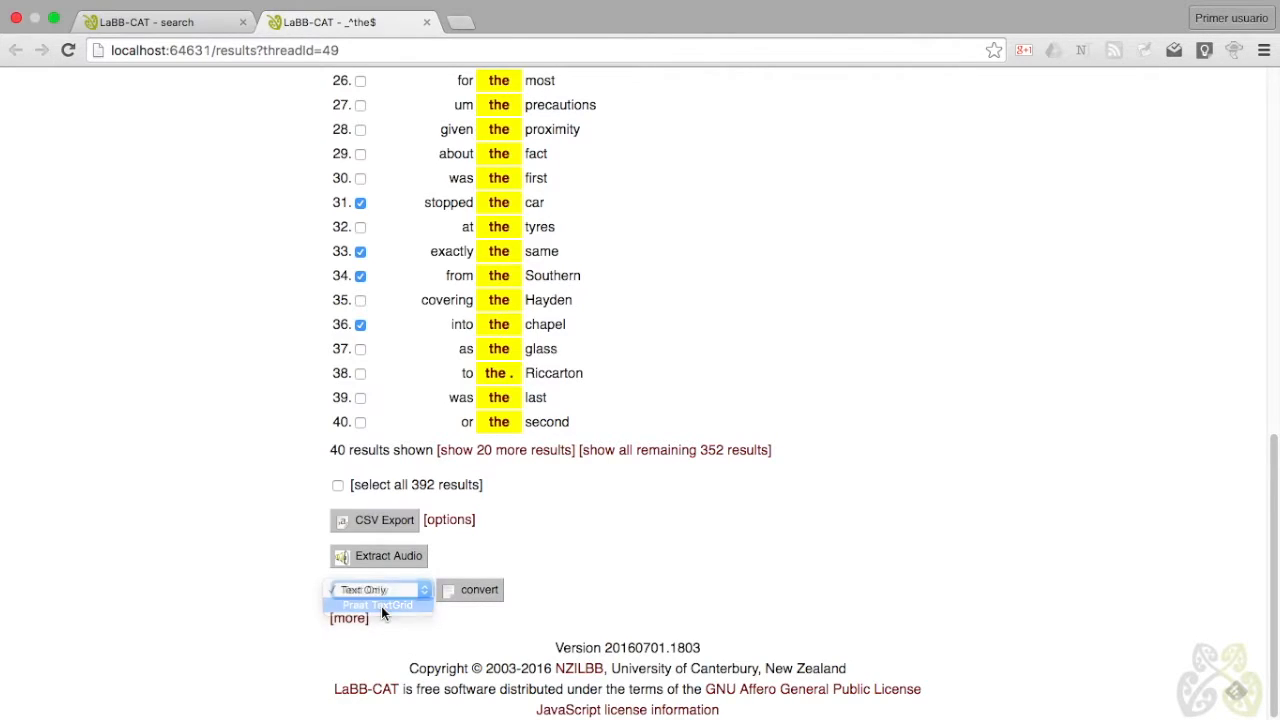
click(478, 594)
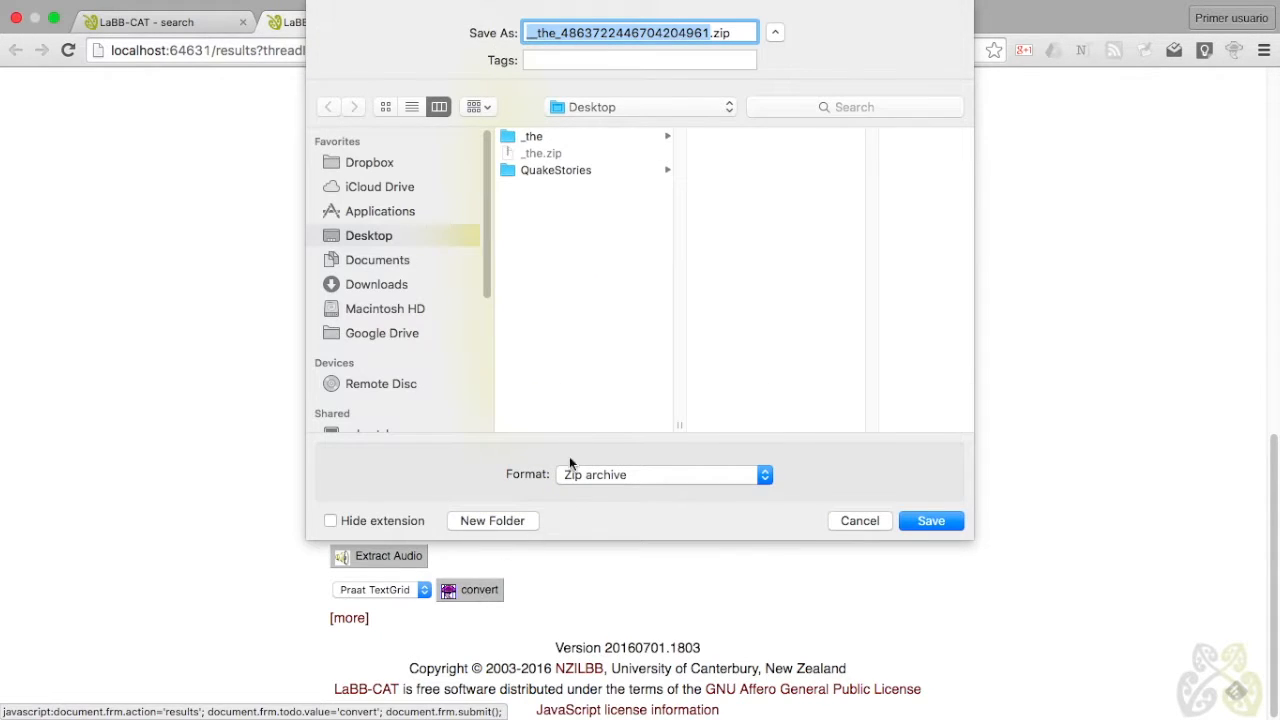
click(932, 521)
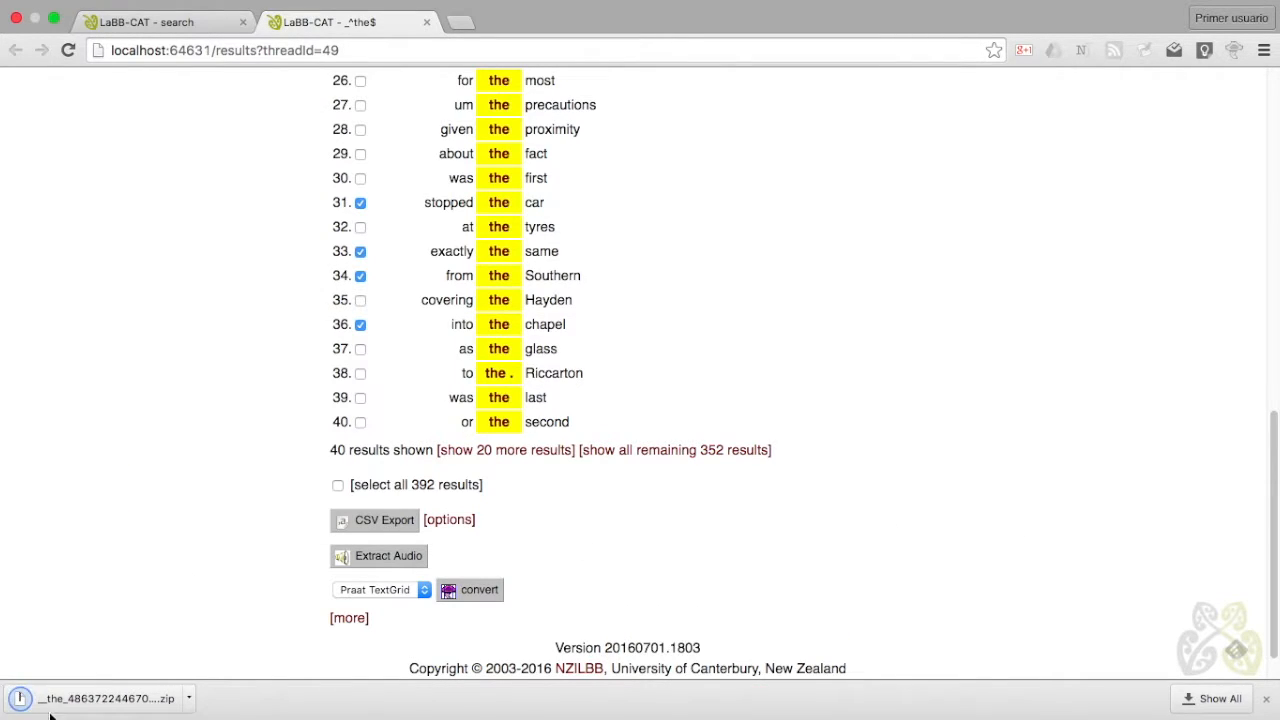
Unpack the downloaded TextGrid archive, widen the extracted folder's window and select the TextGrid file numbered 020
click(80, 698)
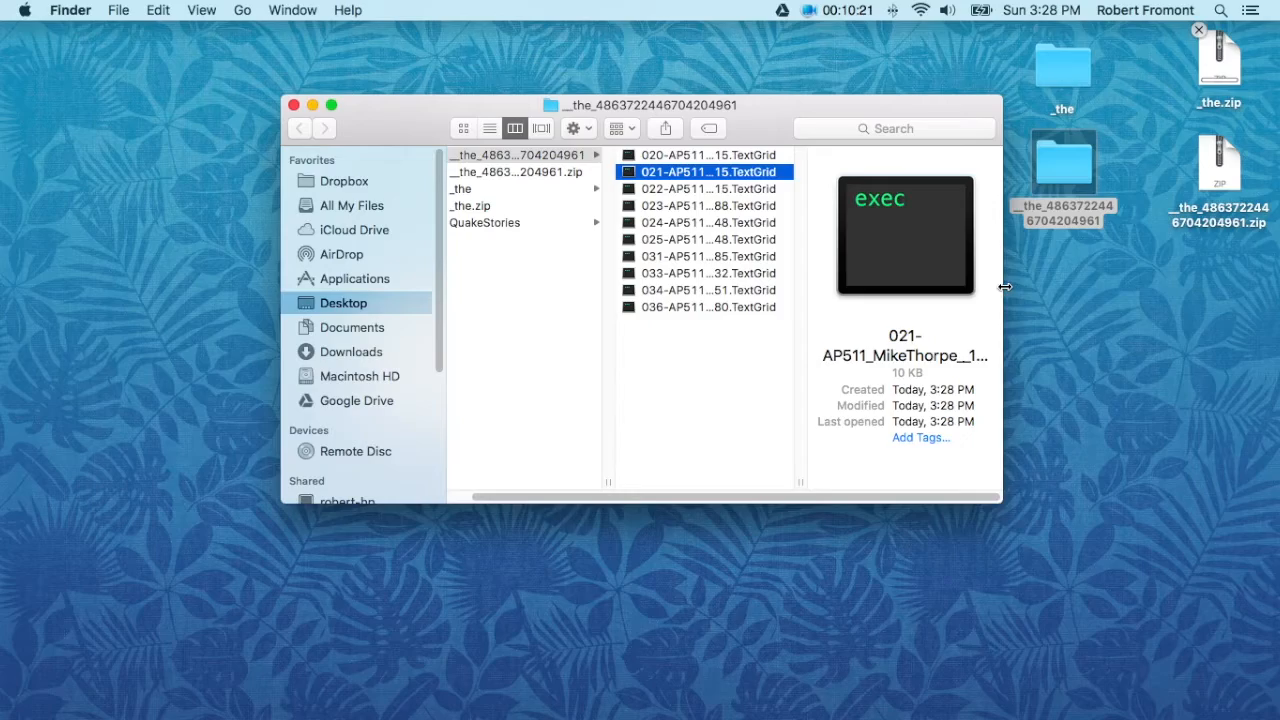
drag(1005, 287, 1217, 287)
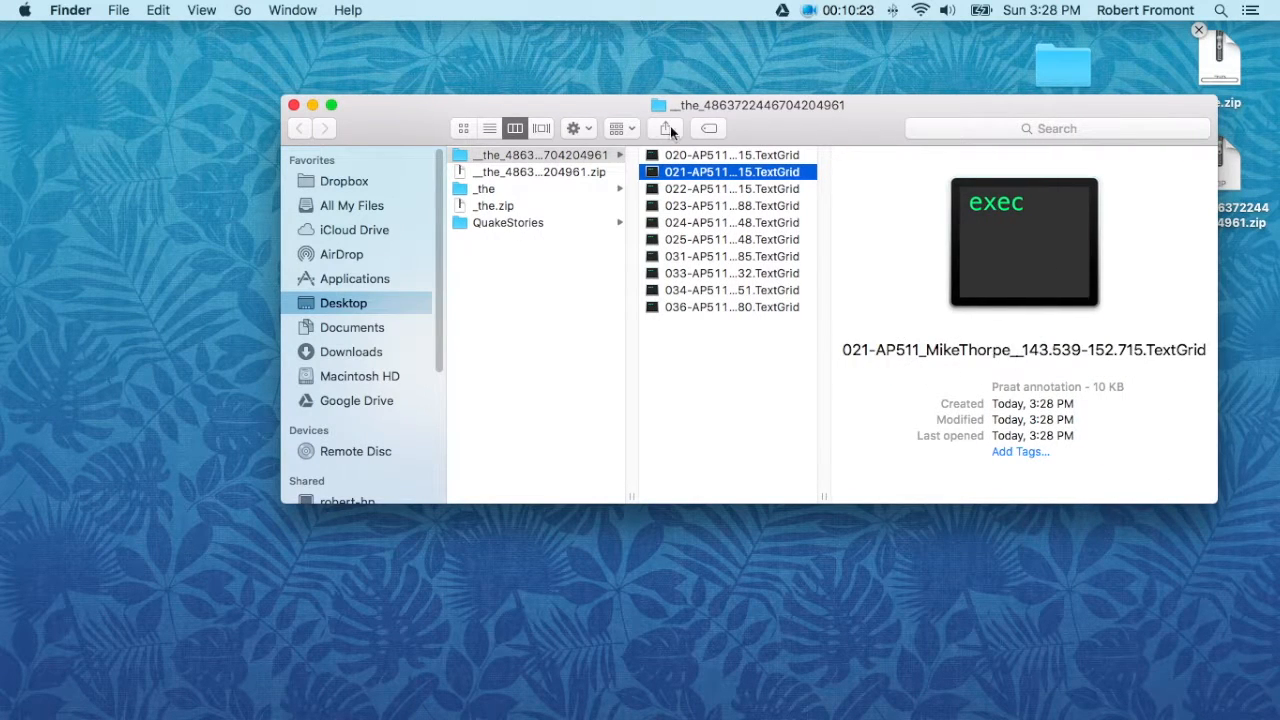
click(755, 158)
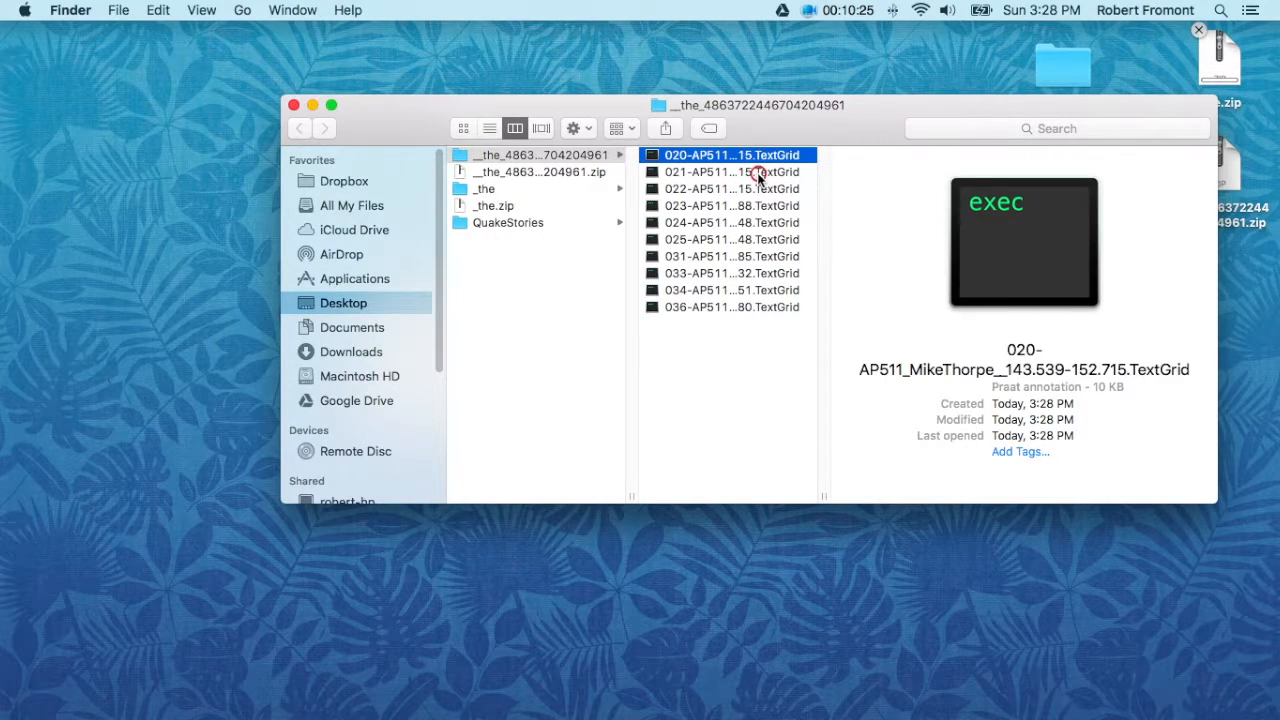
click(757, 174)
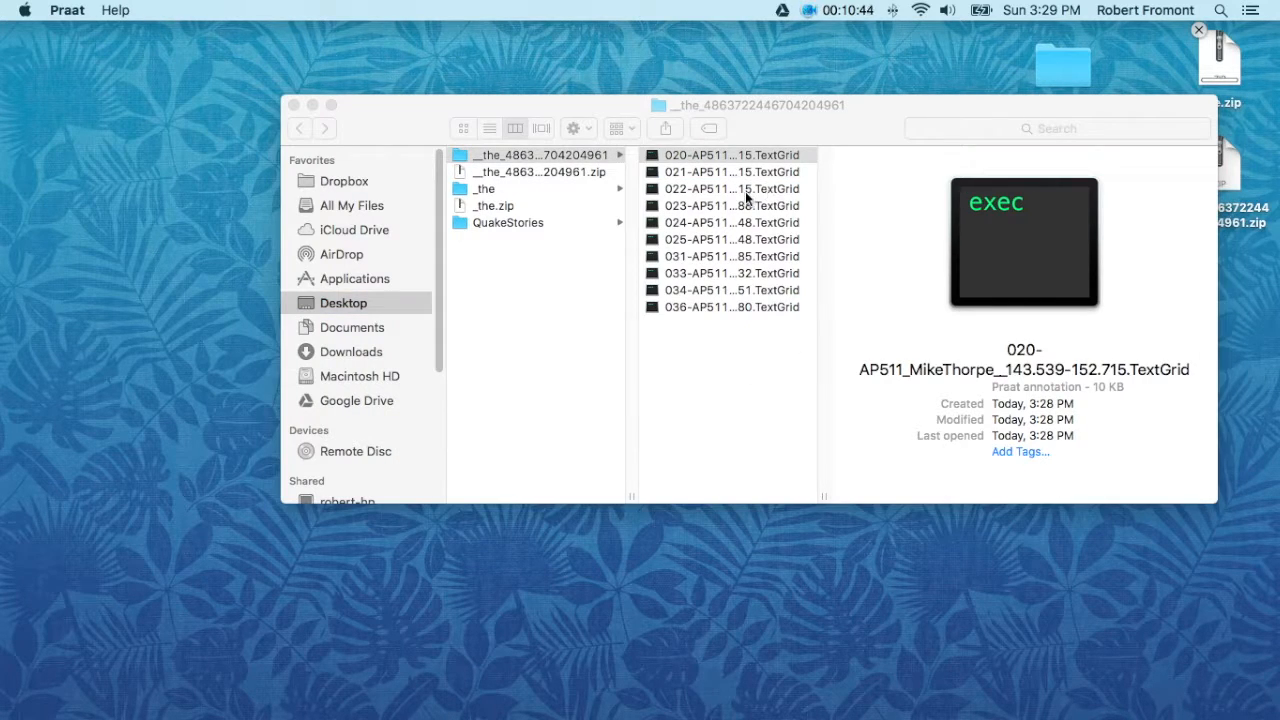
Switch to Praat, read in the TextGrid file numbered 020 and view it without a sound
click(22, 662)
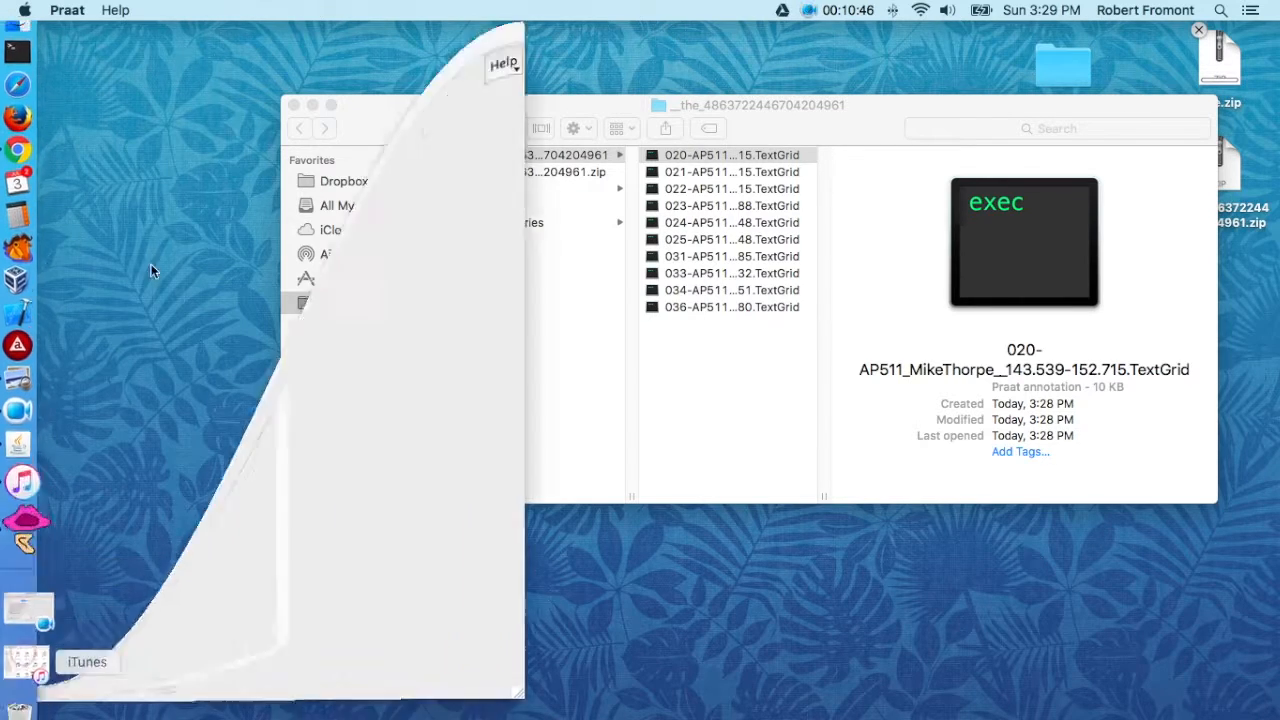
click(71, 59)
click(100, 80)
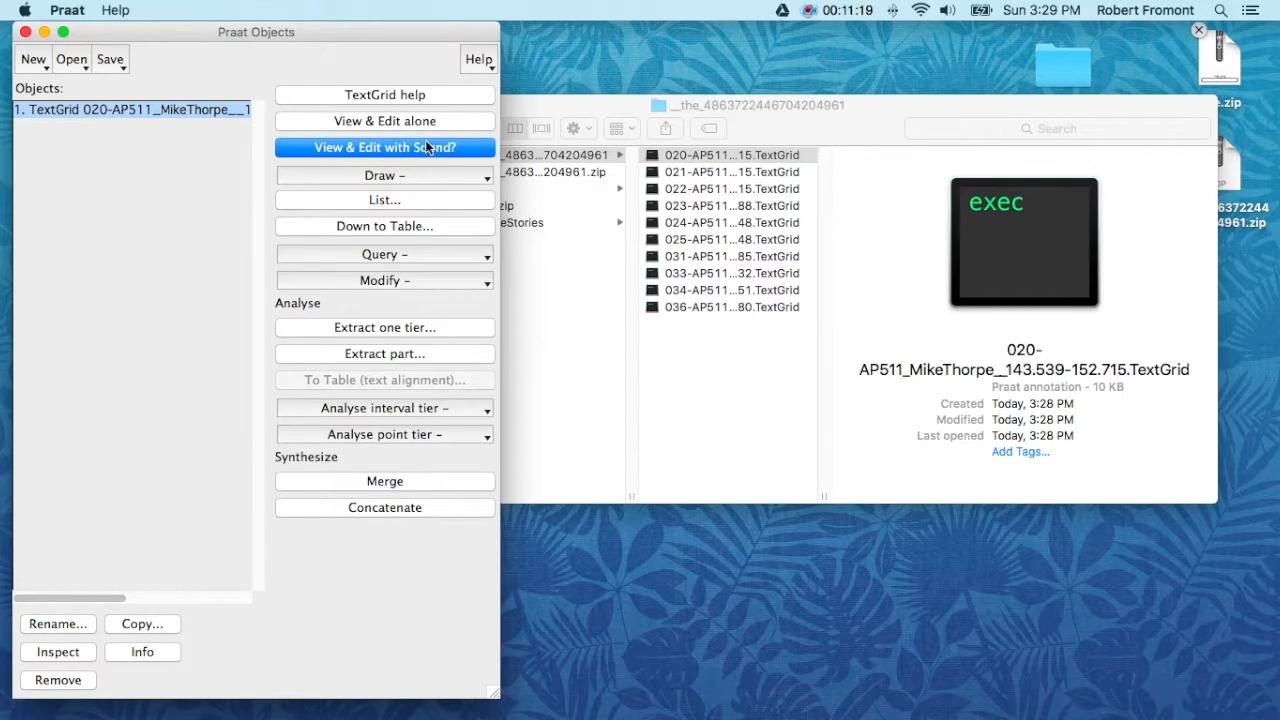
click(408, 123)
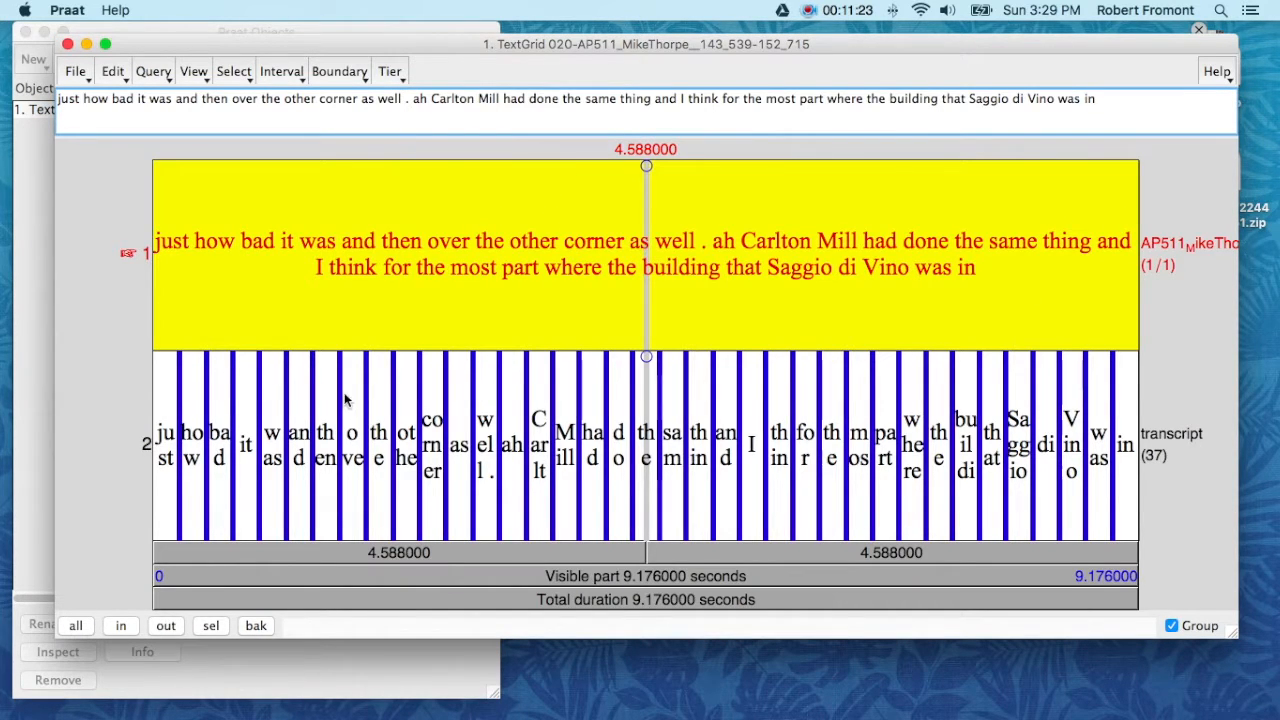
Inspect successive word intervals on the transcript tier, from "over" to "well"
click(355, 400)
click(378, 396)
click(405, 398)
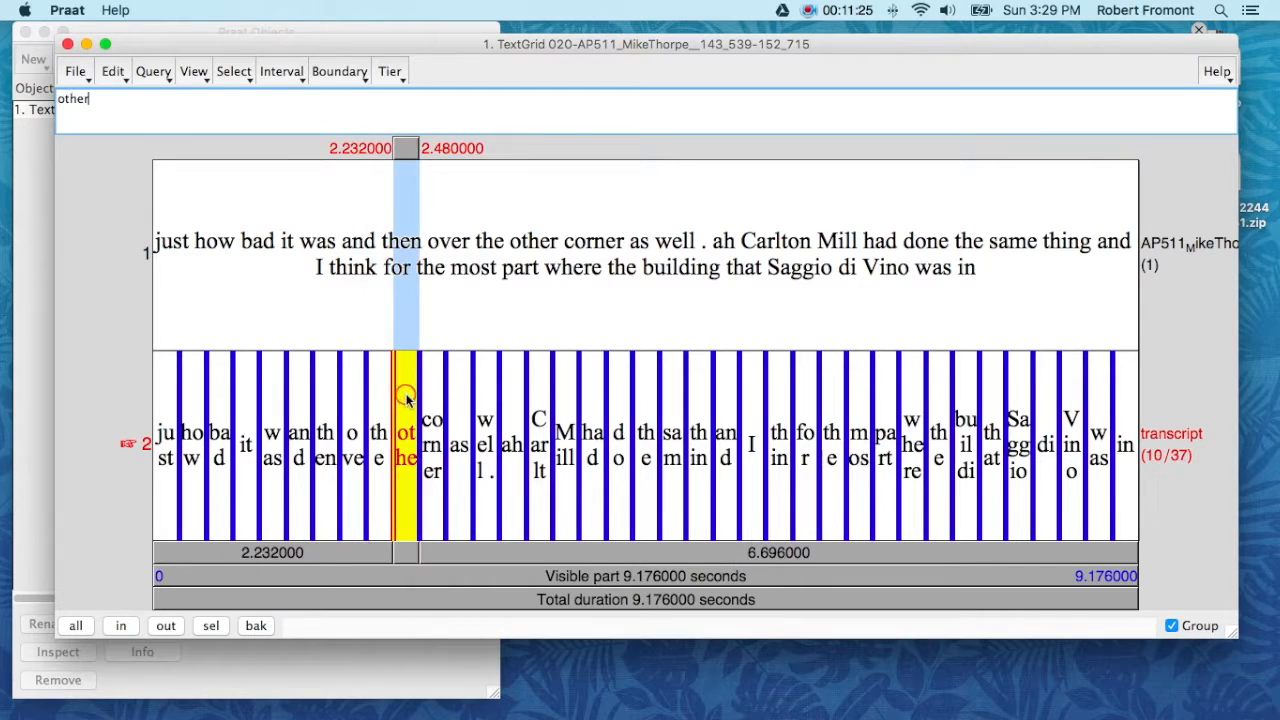
click(431, 400)
click(458, 400)
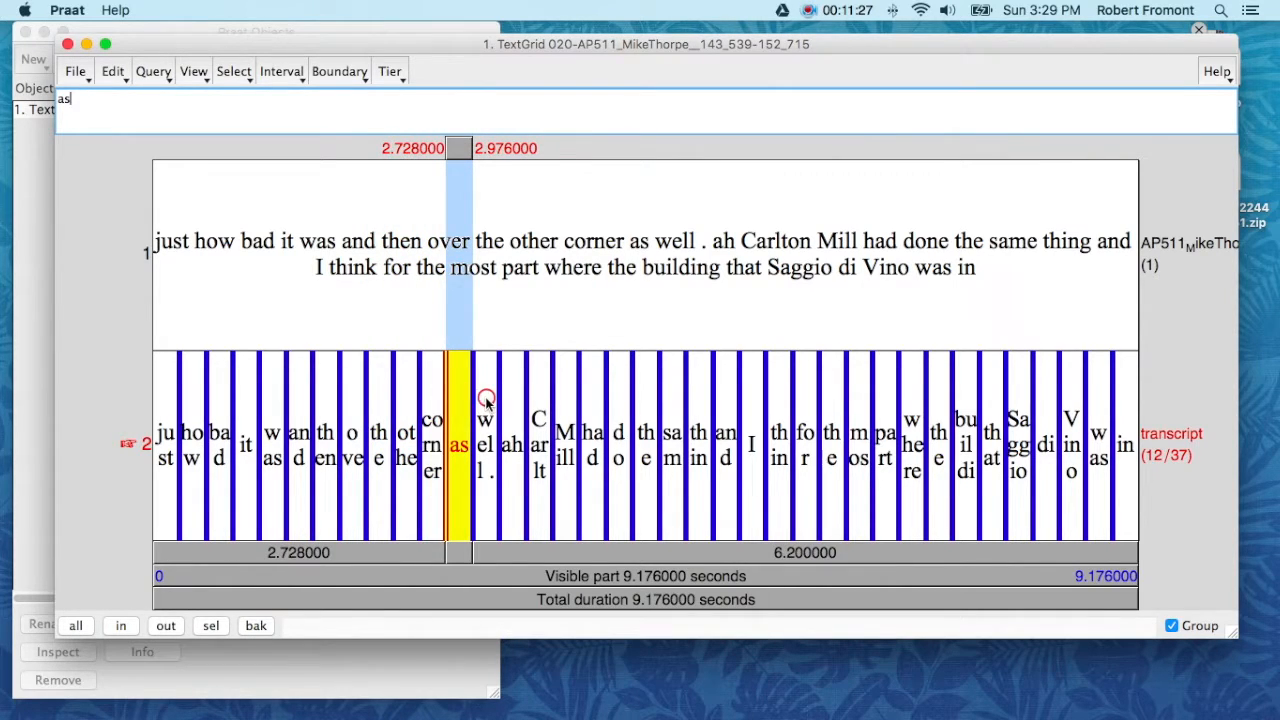
click(486, 400)
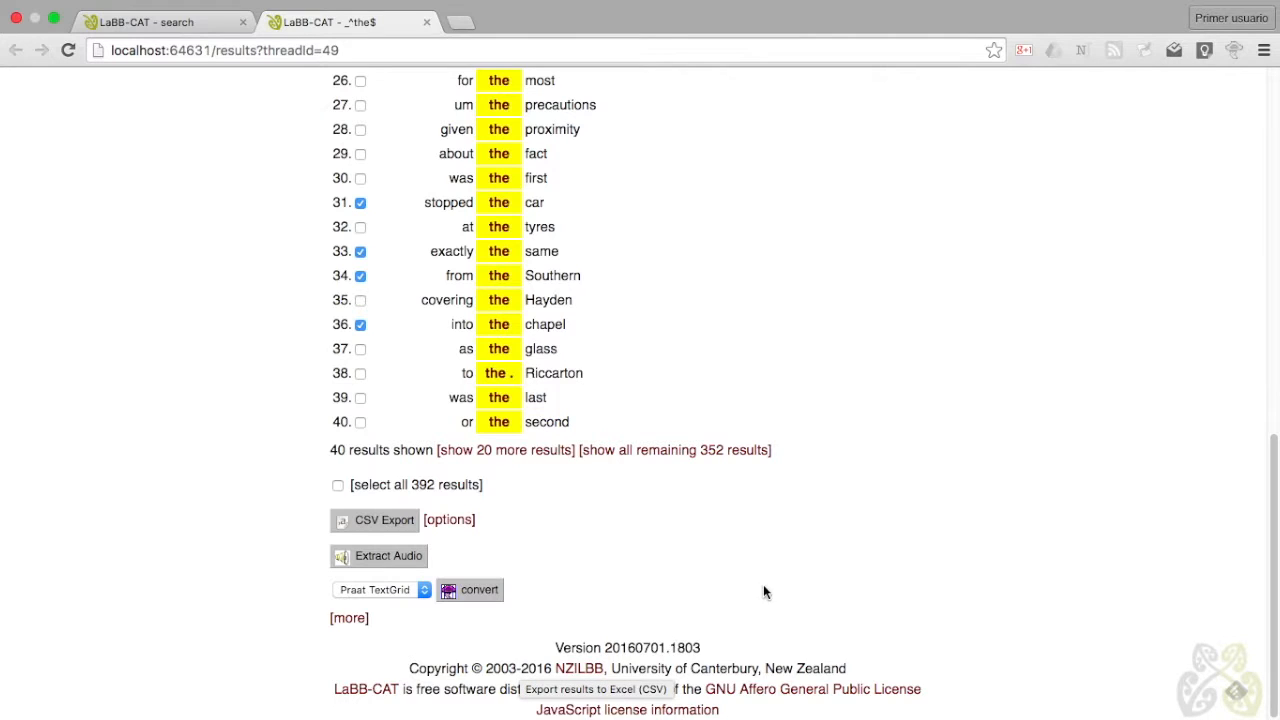
Export the selected matches from LaBB-CAT as results_the.csv and open it in OpenOffice Calc with comma as the only separator
click(383, 529)
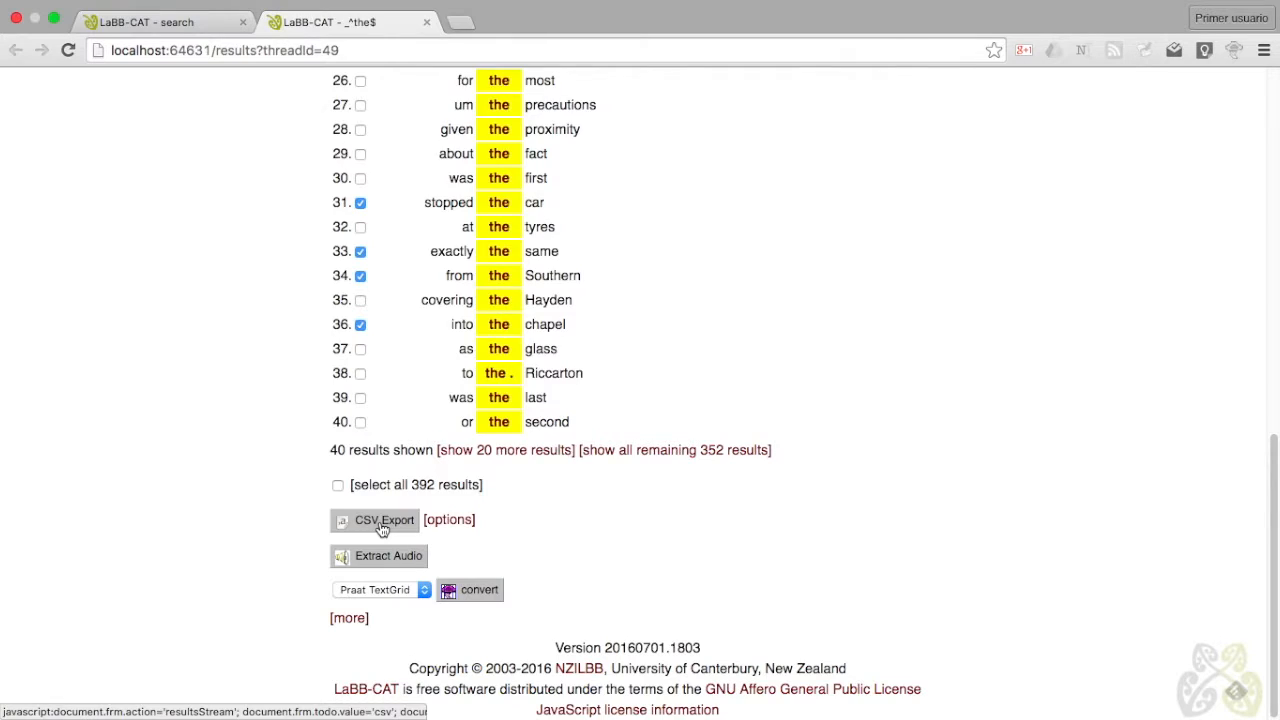
click(933, 520)
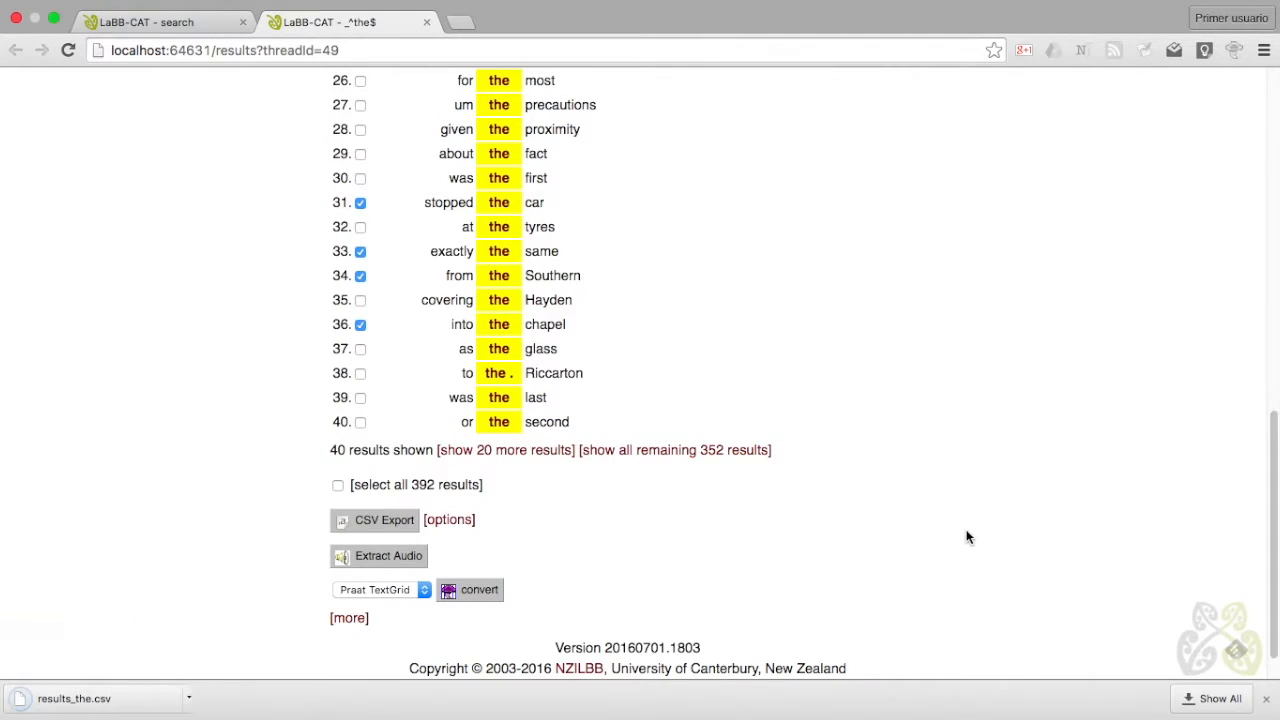
click(75, 699)
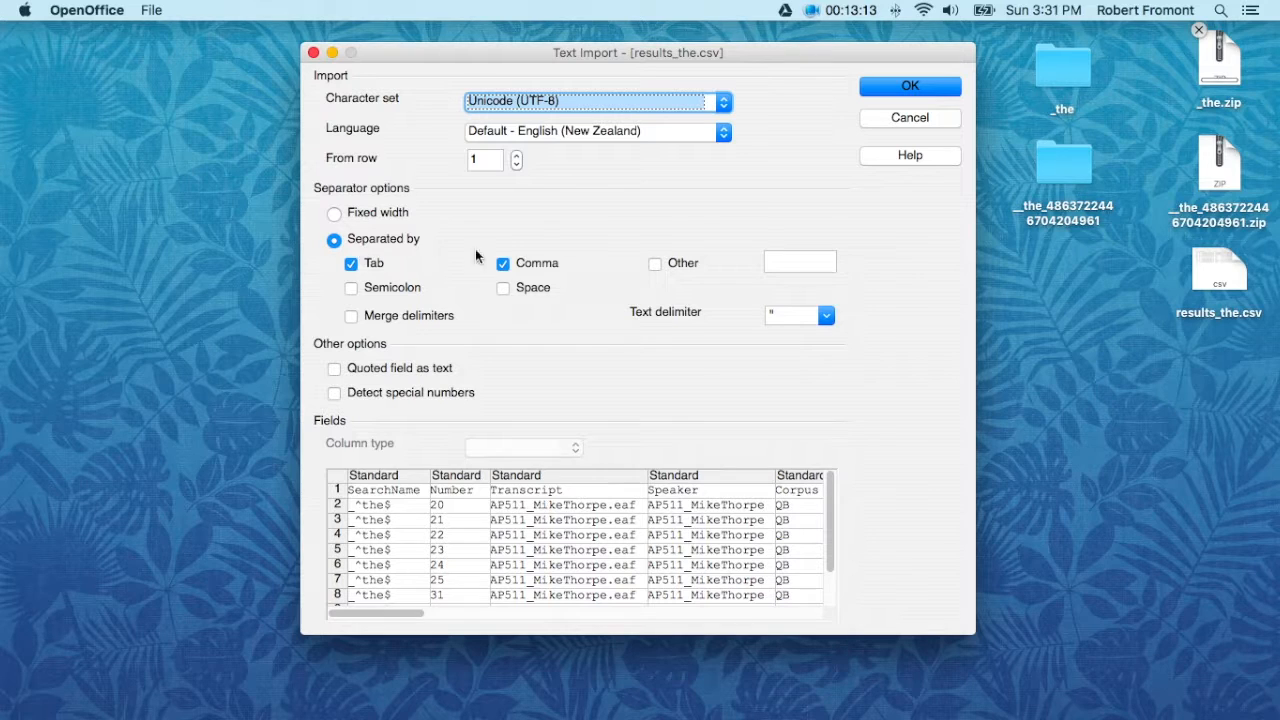
click(351, 265)
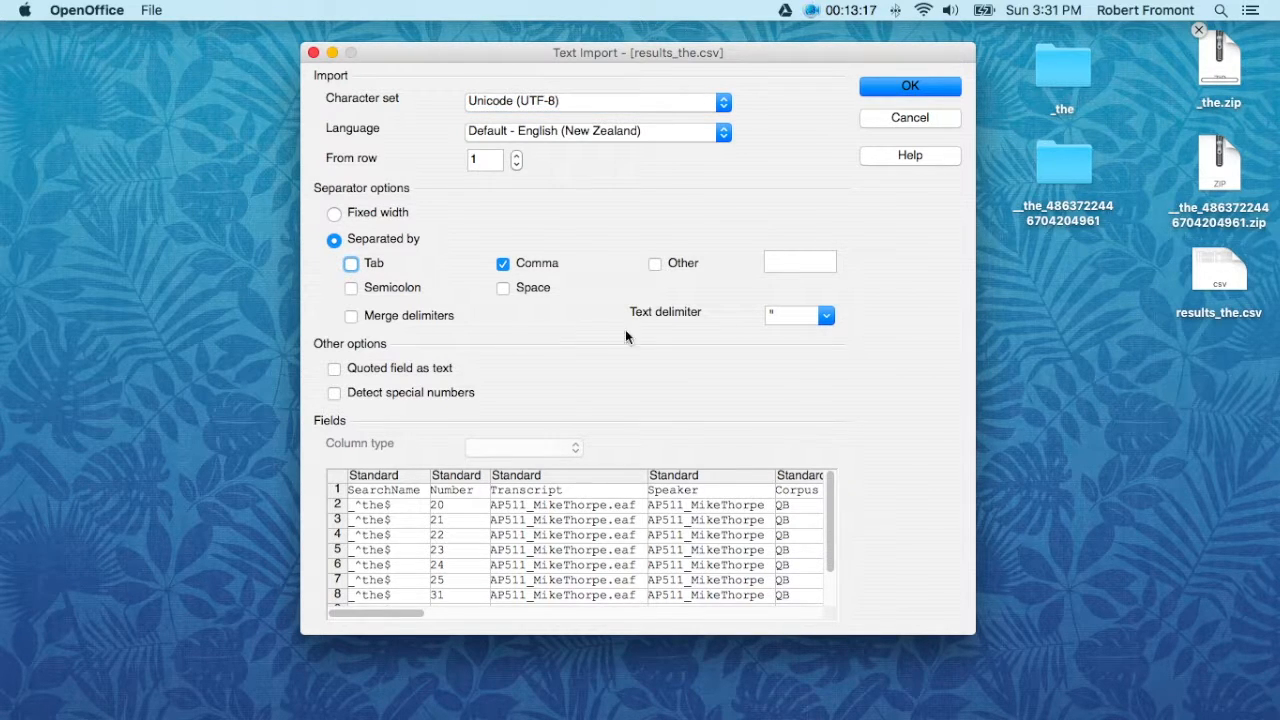
click(910, 86)
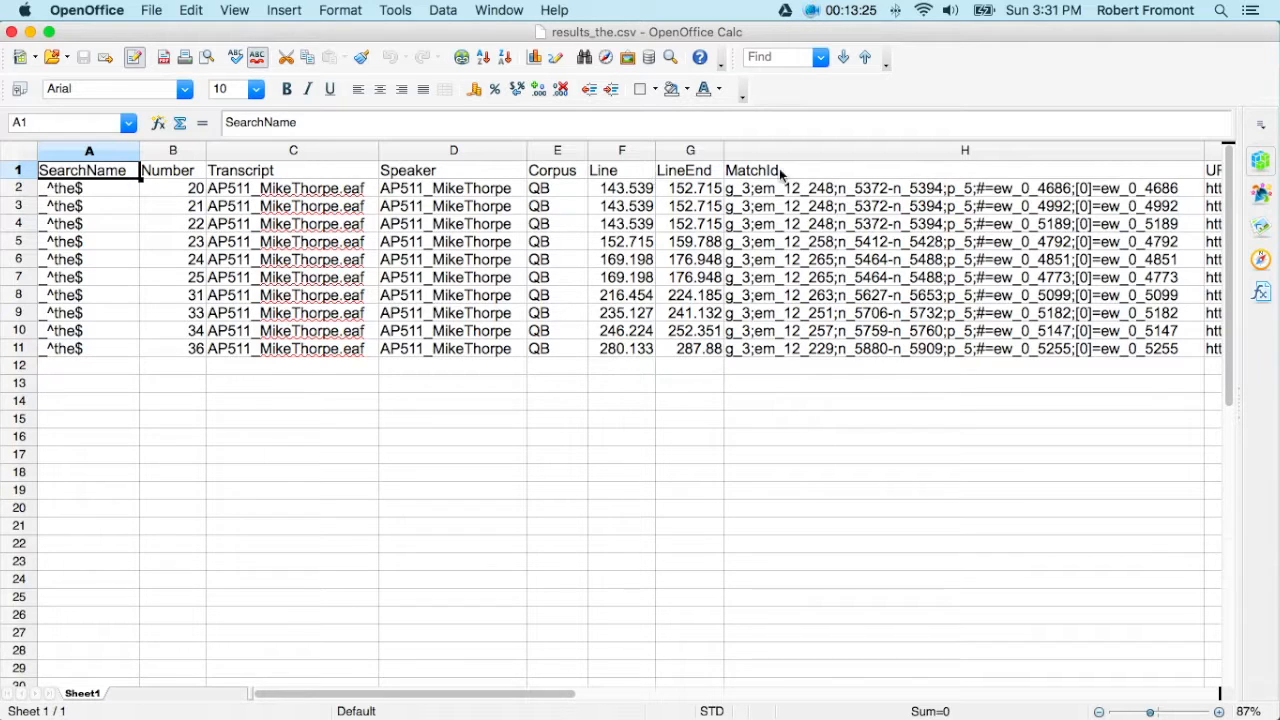
Examine the speaker, corpus, line time, URL, match context and target columns of results_the.csv, and close the spreadsheet
click(428, 192)
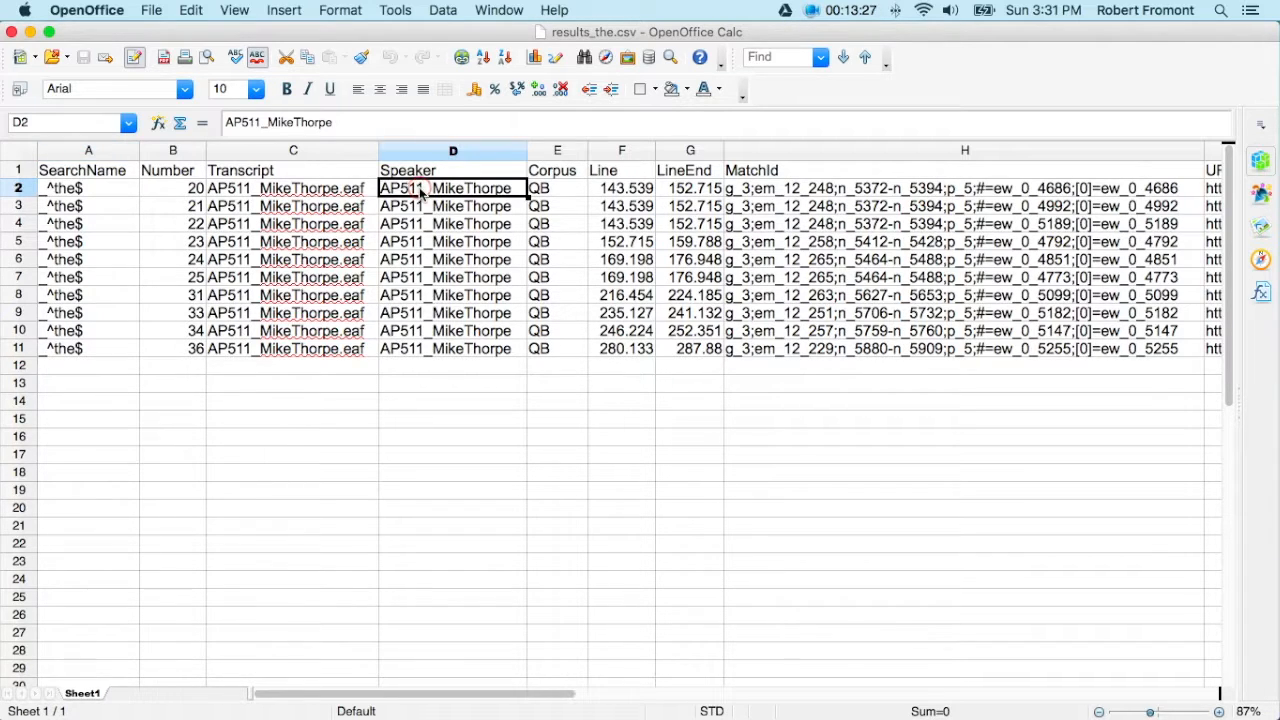
click(562, 190)
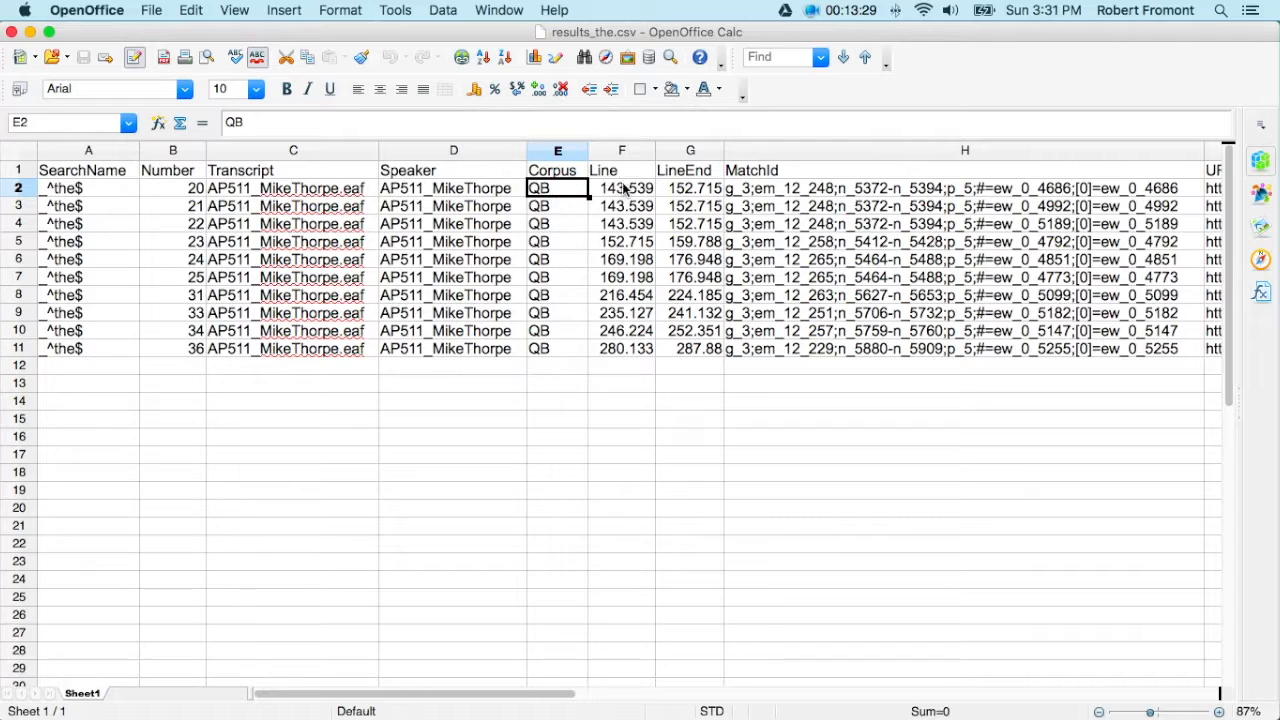
click(620, 190)
click(686, 192)
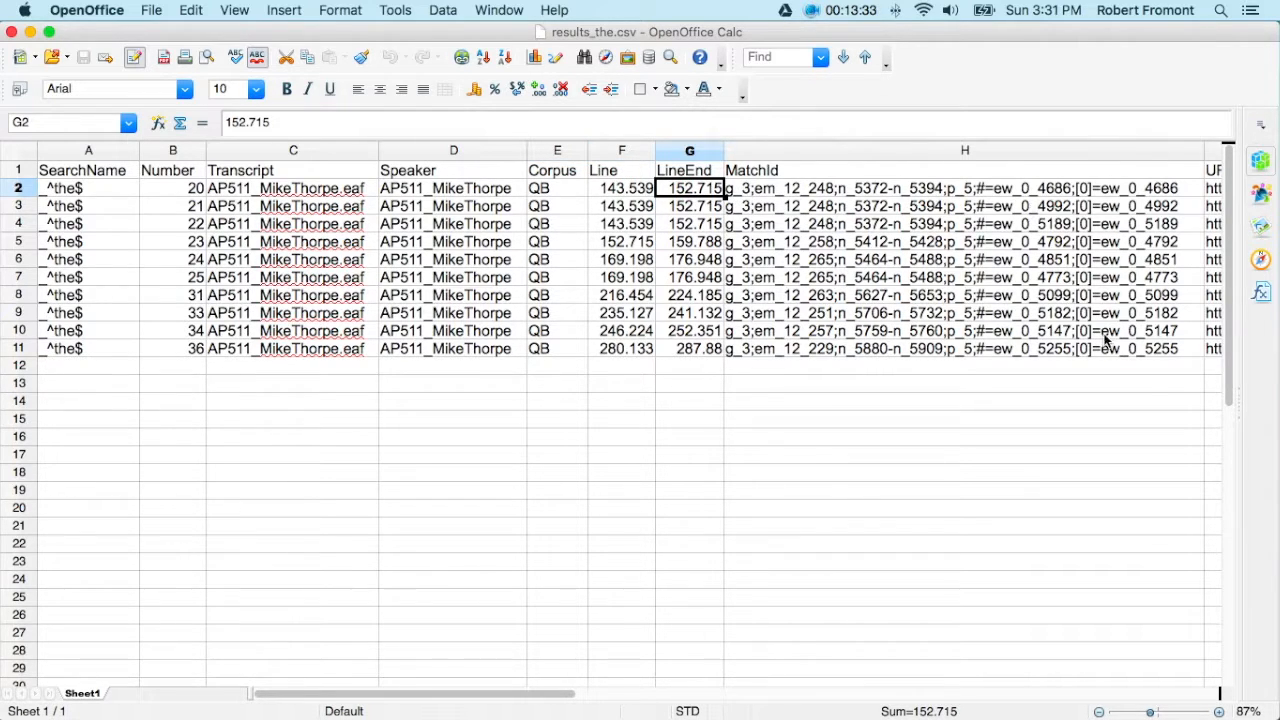
click(567, 694)
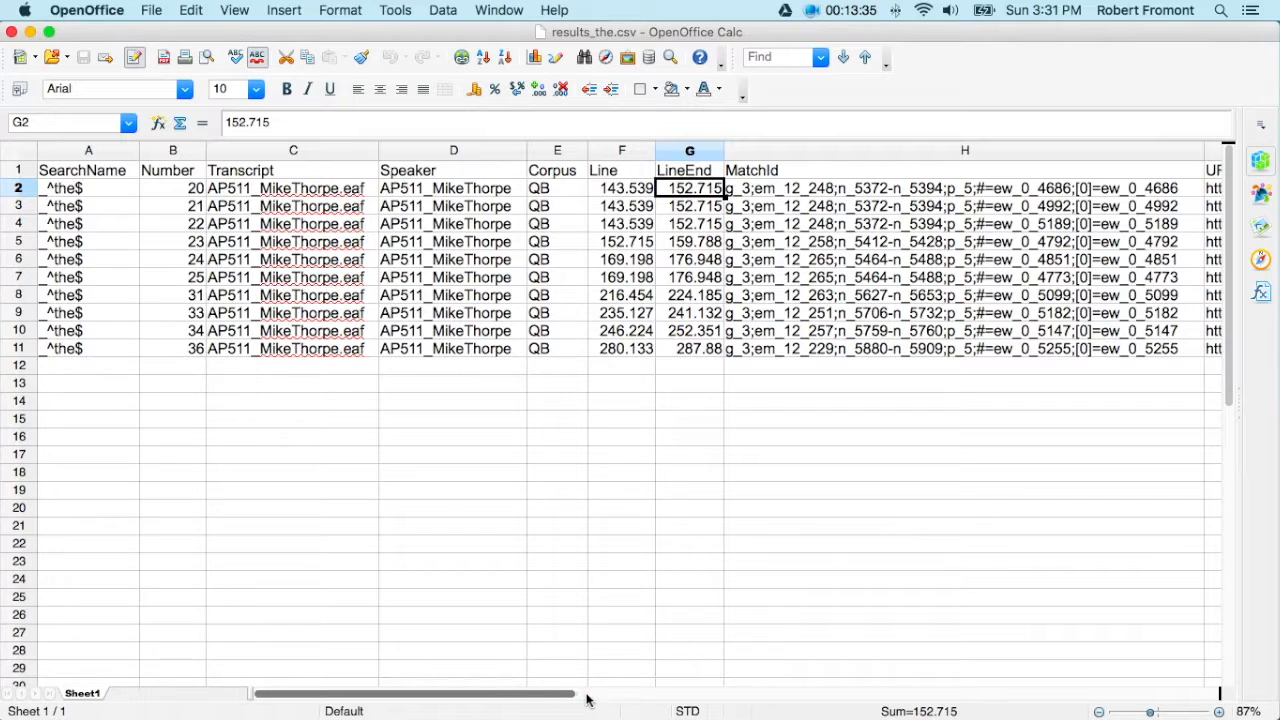
click(596, 694)
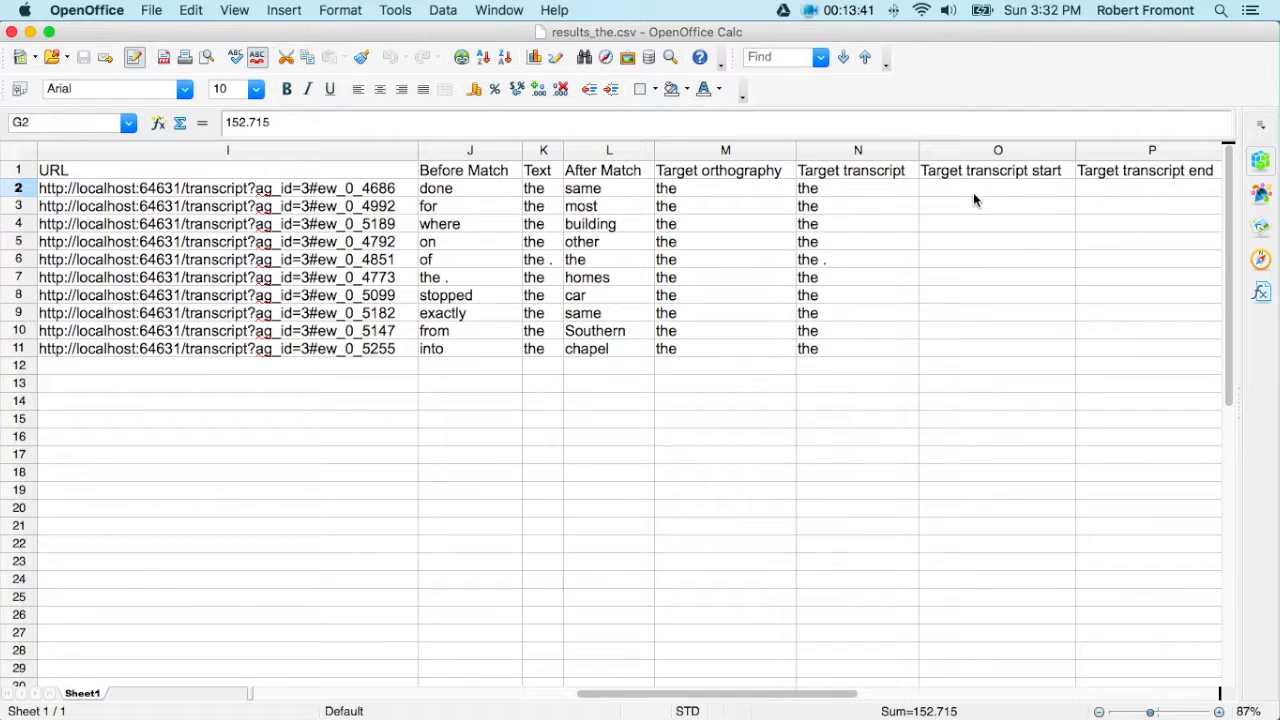
click(12, 33)
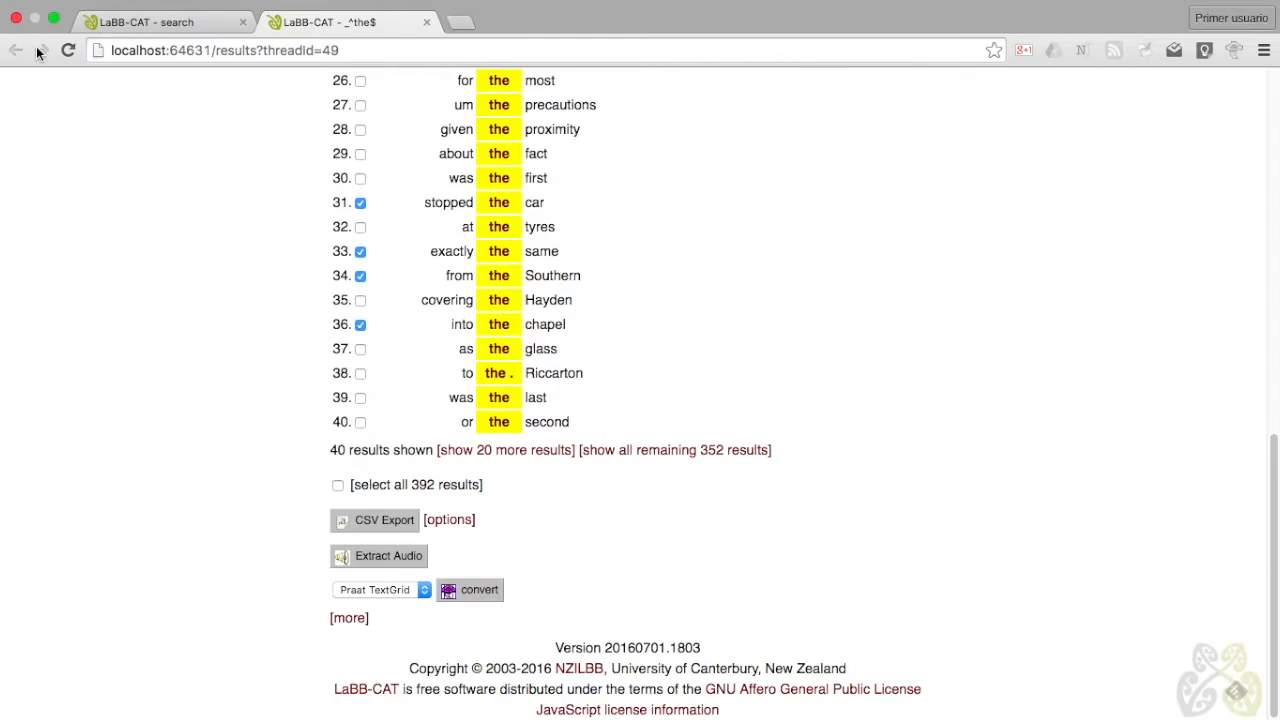
Close the old results, search the orthography layer for the regular expression the.* and look through the matches
click(426, 22)
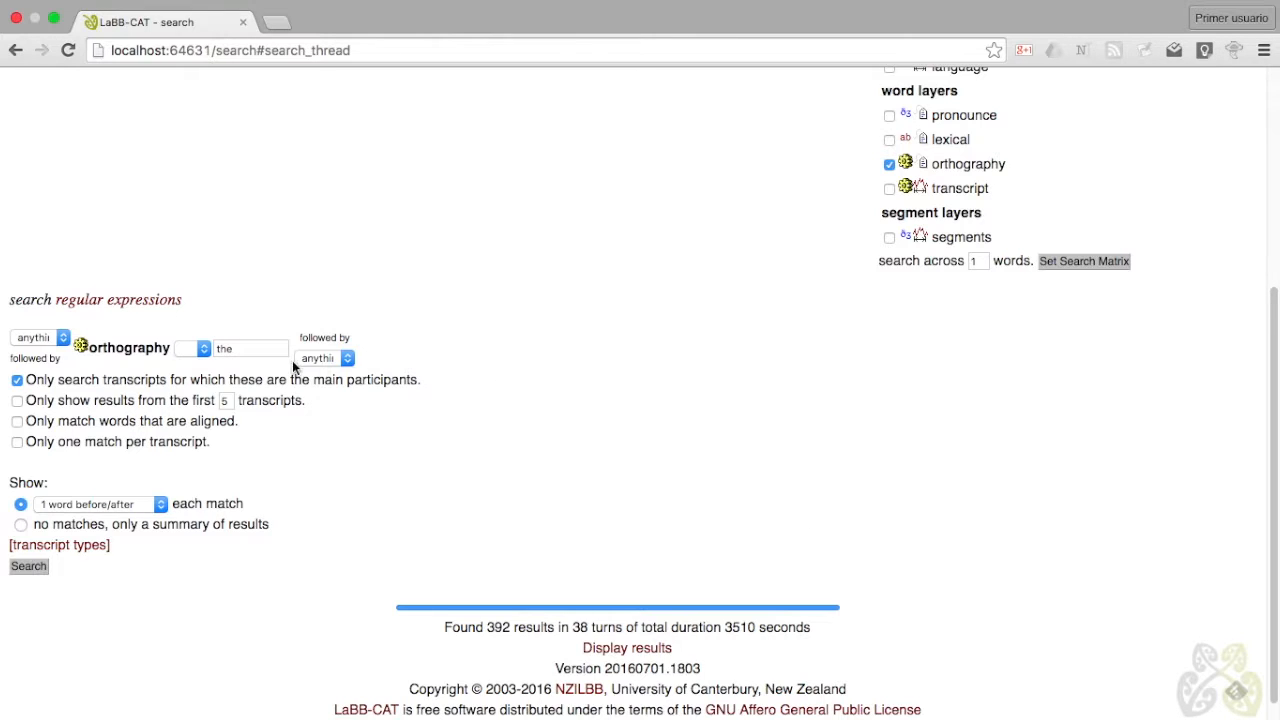
click(240, 348)
text(.)
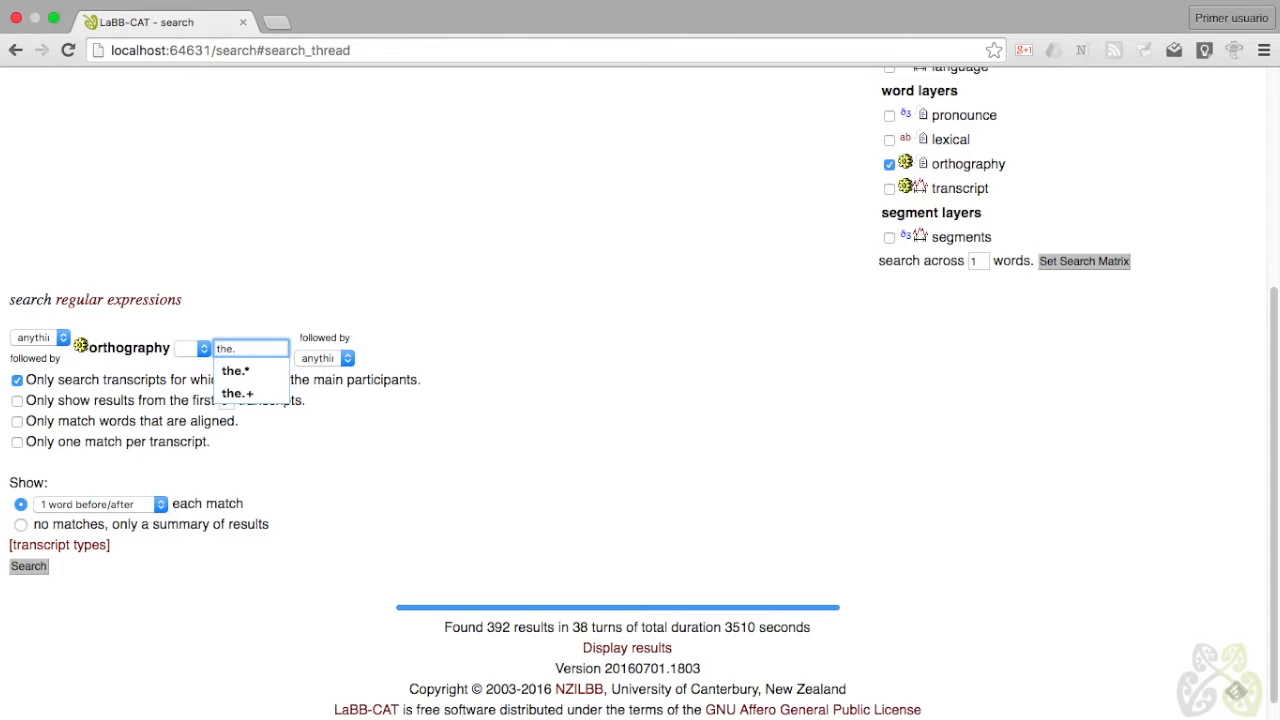
text(*)
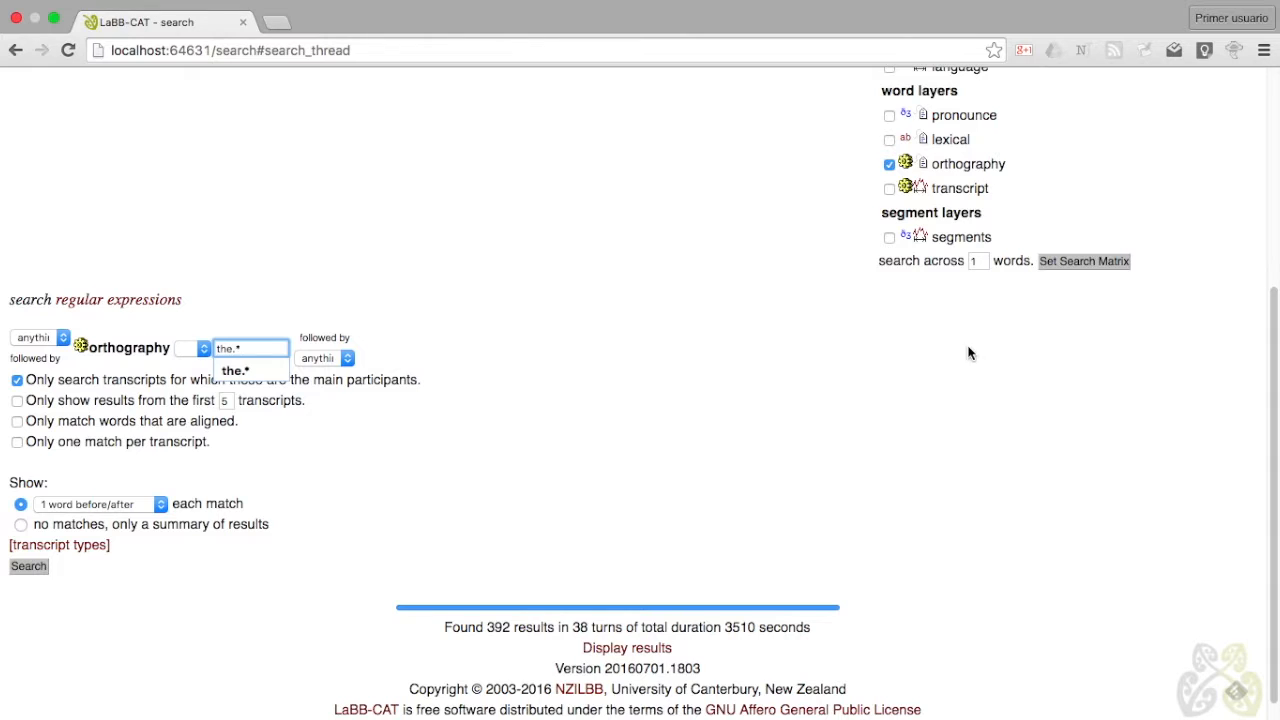
click(38, 566)
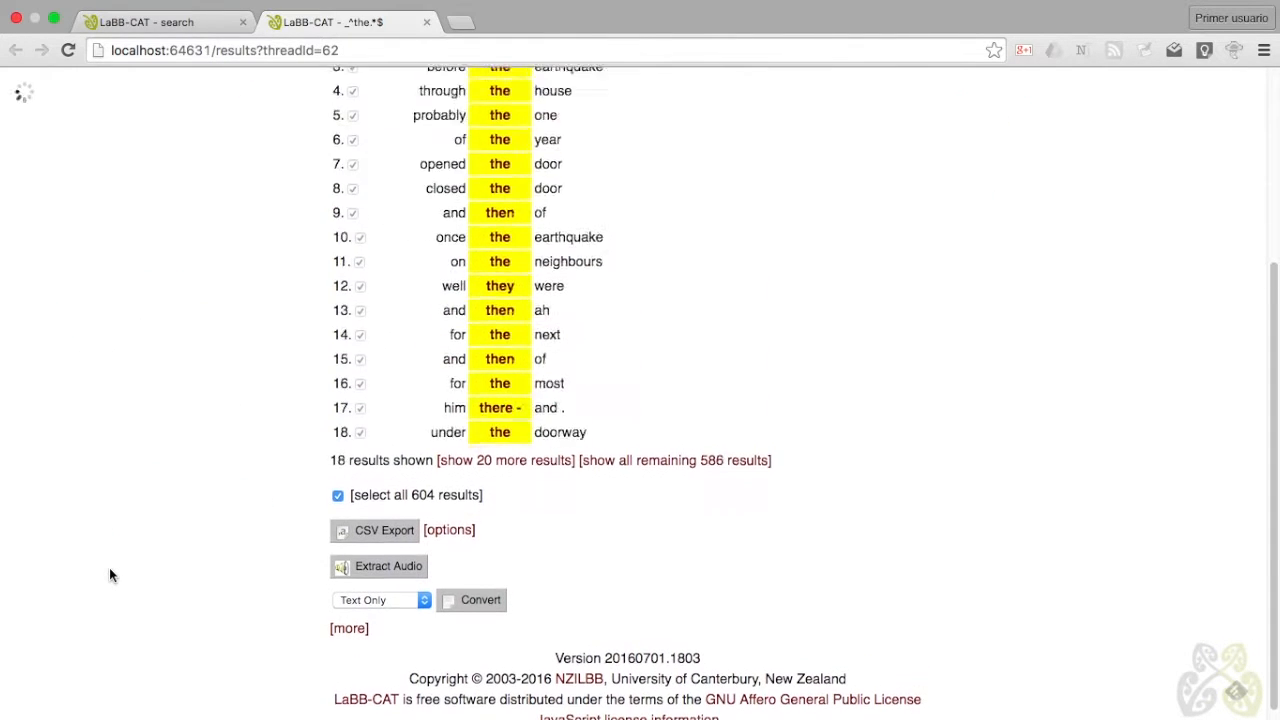
scroll(1154, 438, up, 5)
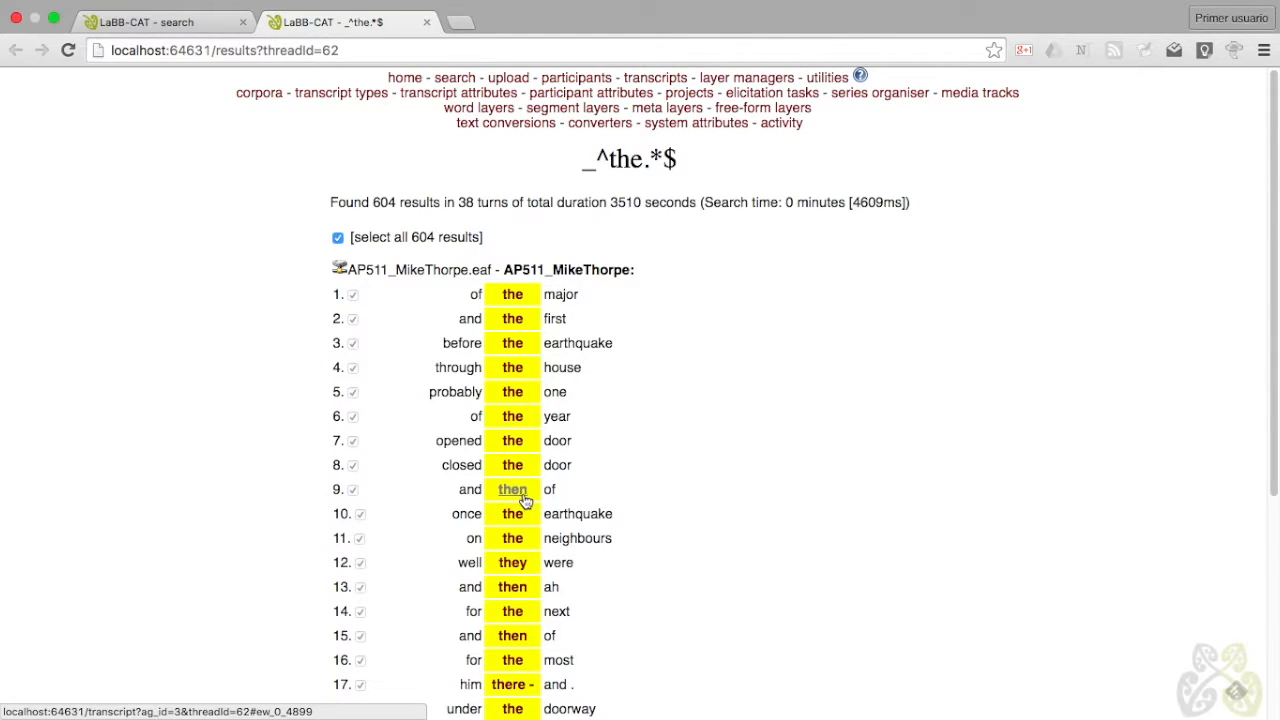
scroll(660, 501, down, 1)
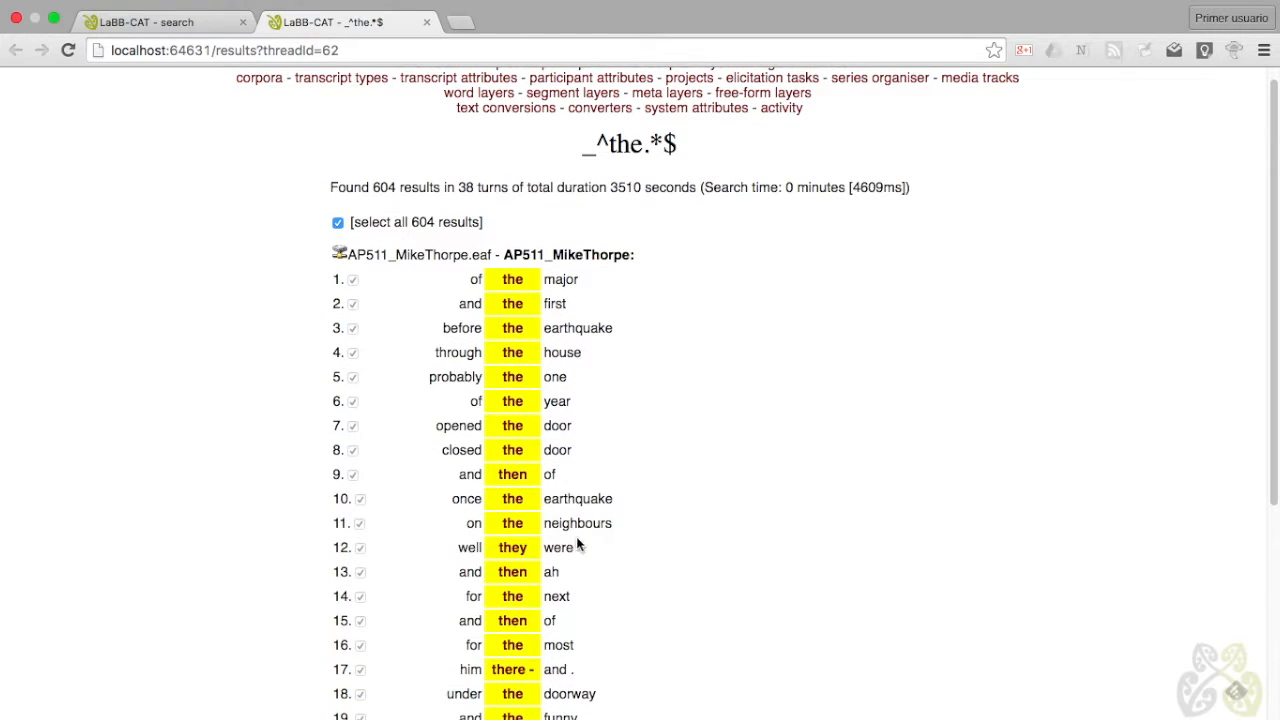
scroll(571, 590, down, 3)
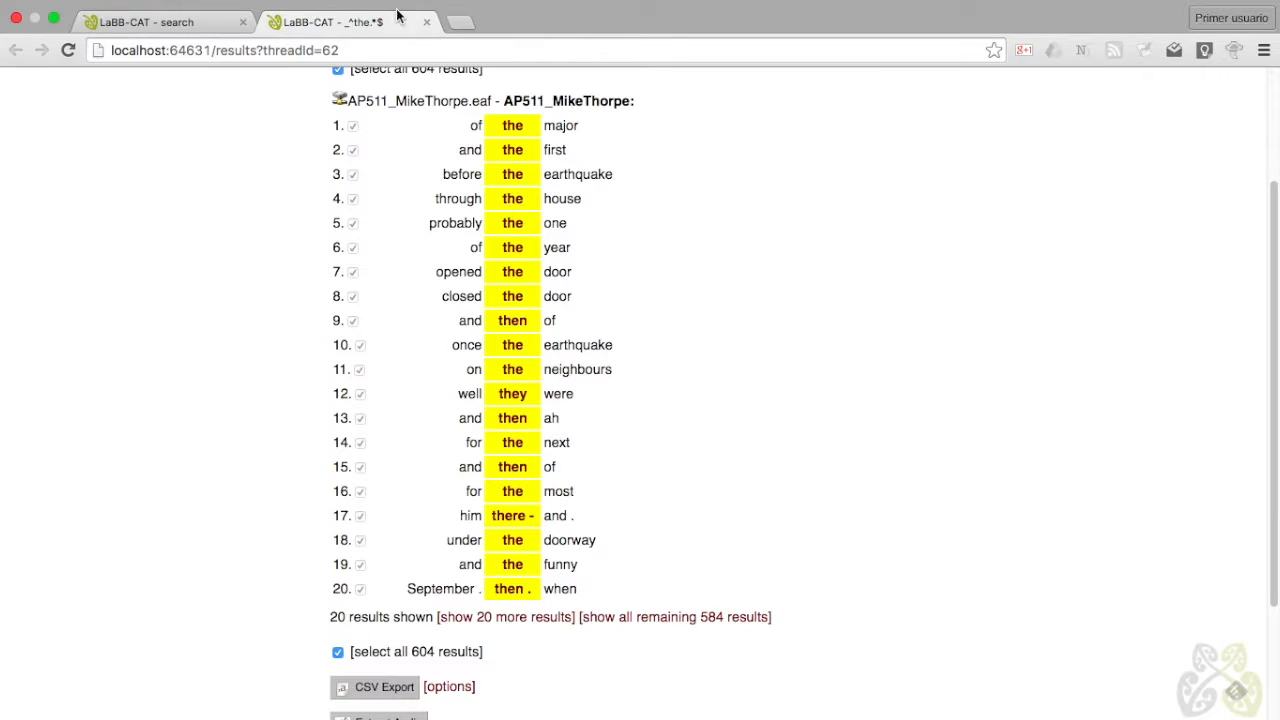
Close the the.* results, search the orthography layer for the.+ and look through the matches
click(426, 22)
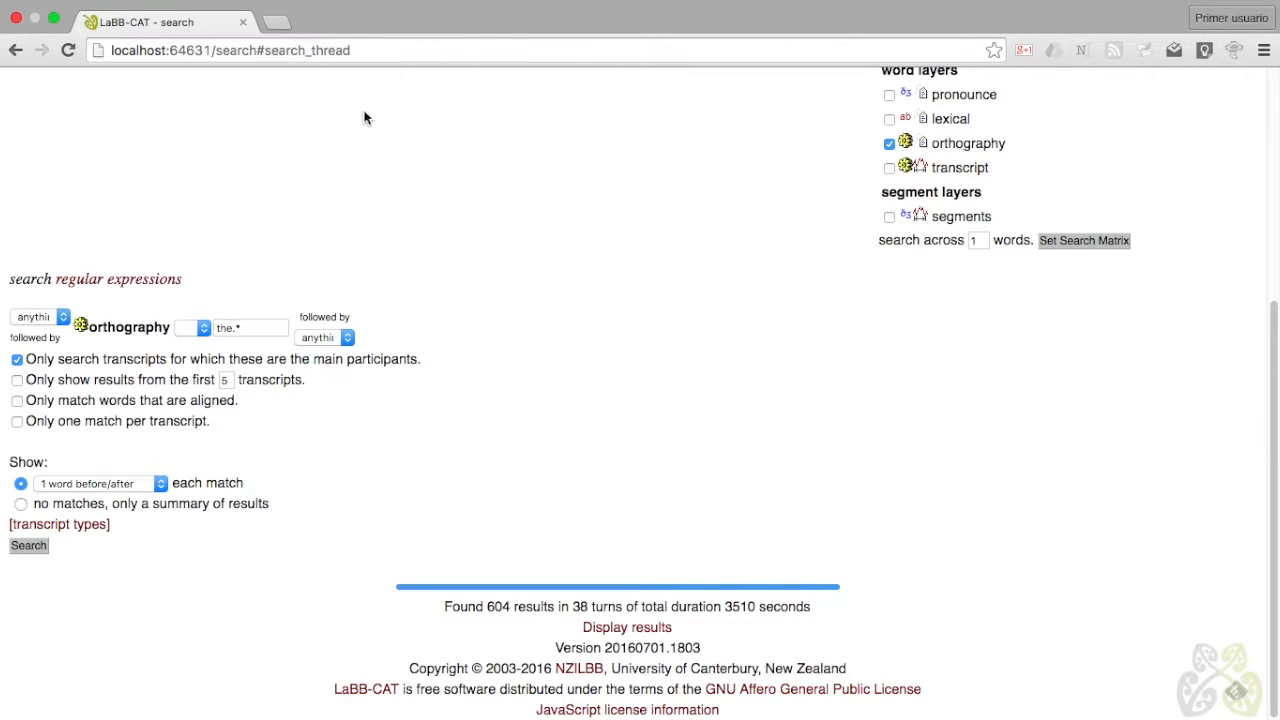
click(250, 328)
key(BackSpace)
text(+)
click(422, 309)
click(35, 546)
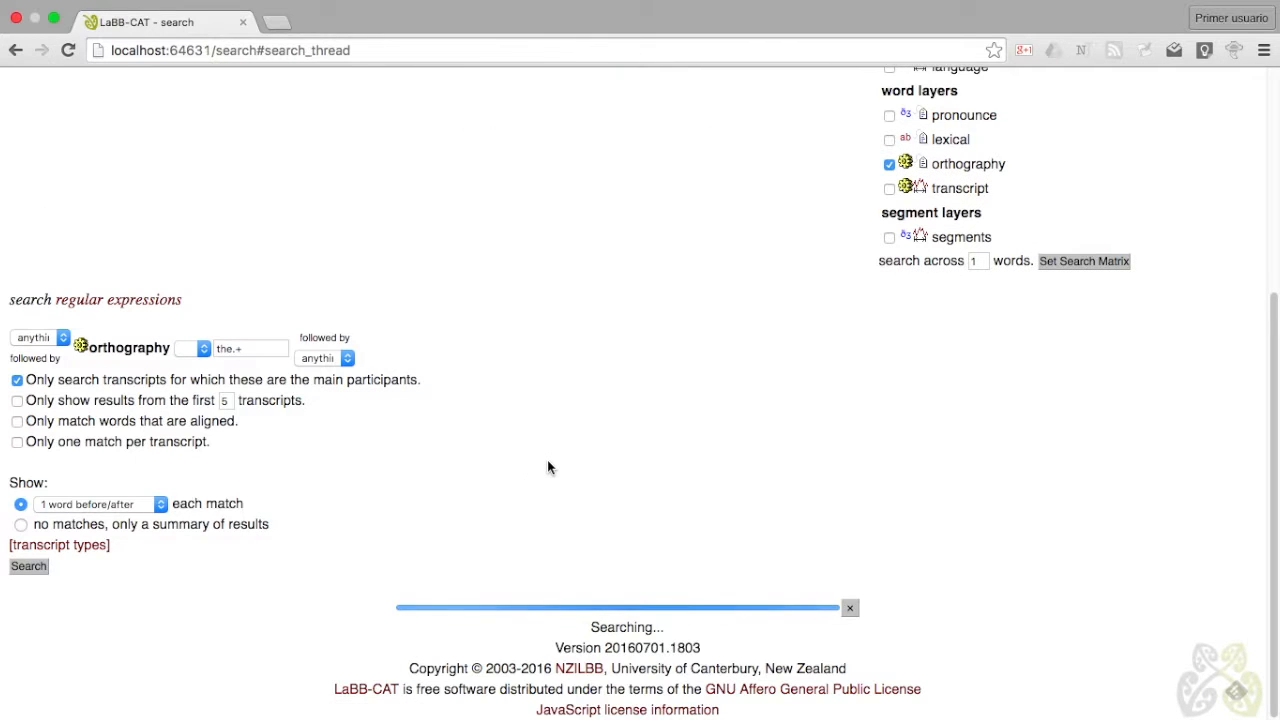
scroll(547, 467, down, 3)
scroll(675, 450, up, 3)
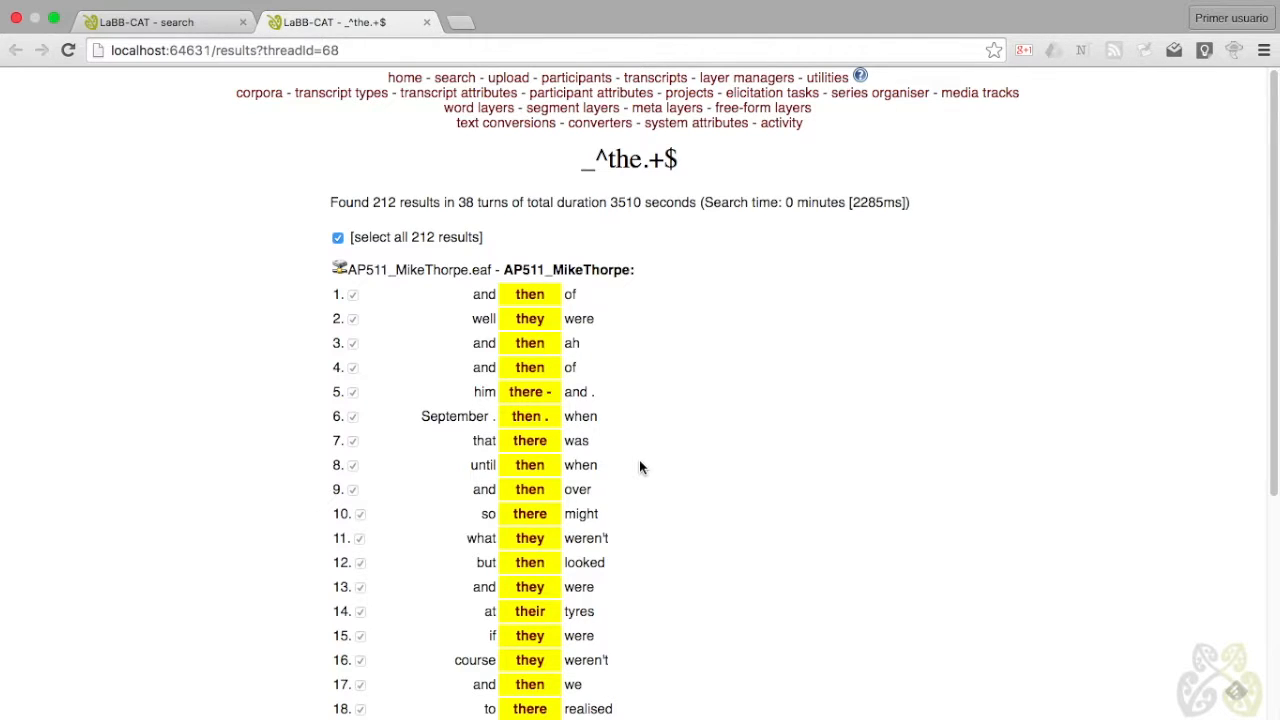
Close the the.+ results, search the orthography layer for th[aeiou].+ and look through the matches
click(427, 22)
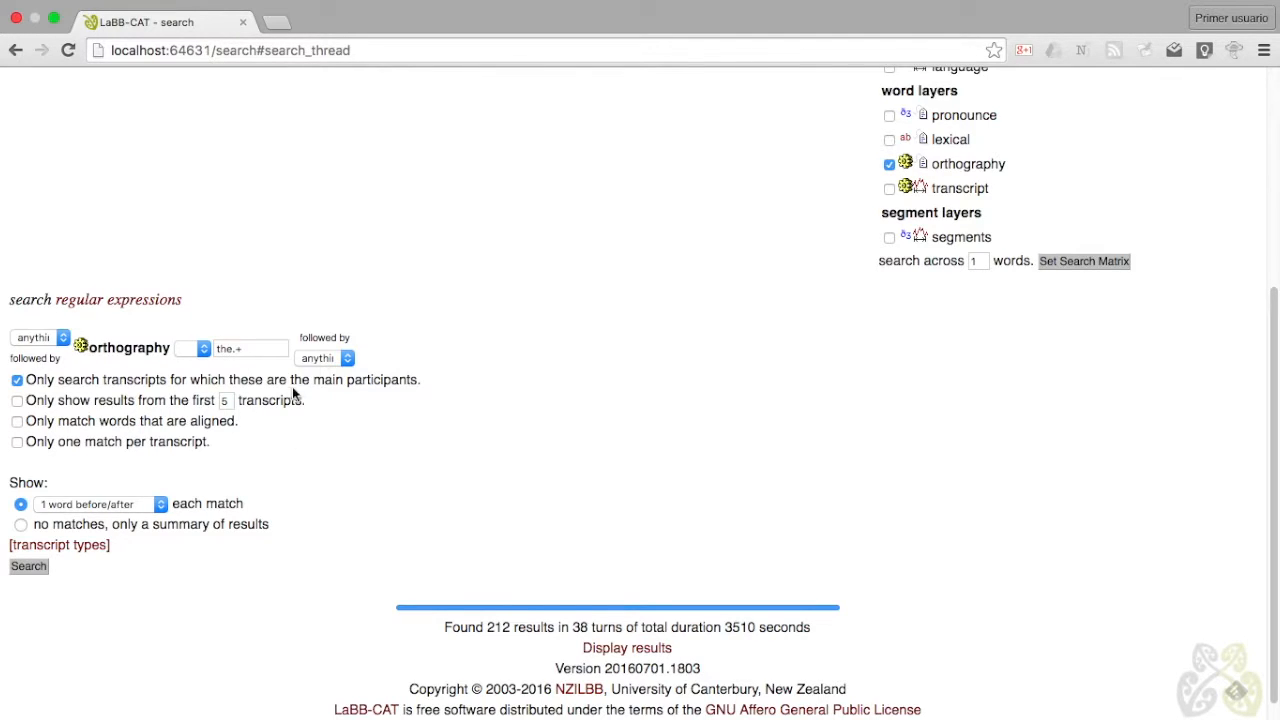
click(233, 349)
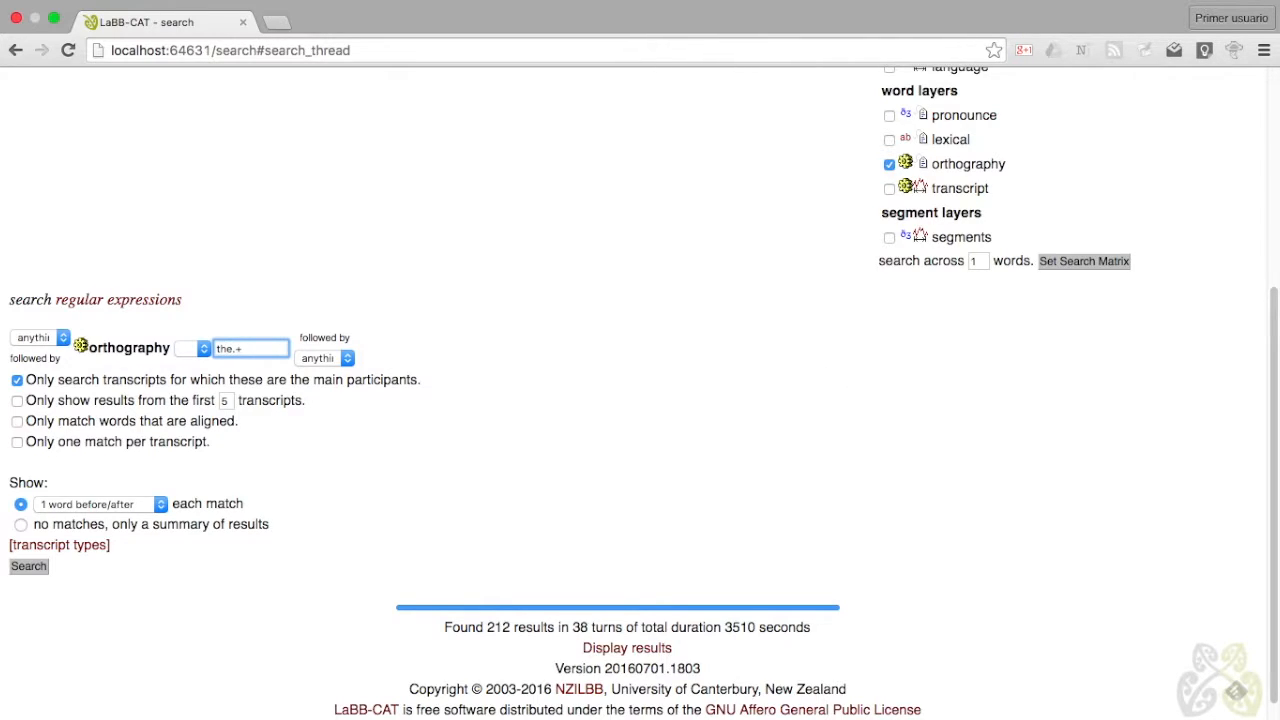
text([a)
key(Right)
text(iou])
click(588, 523)
click(30, 566)
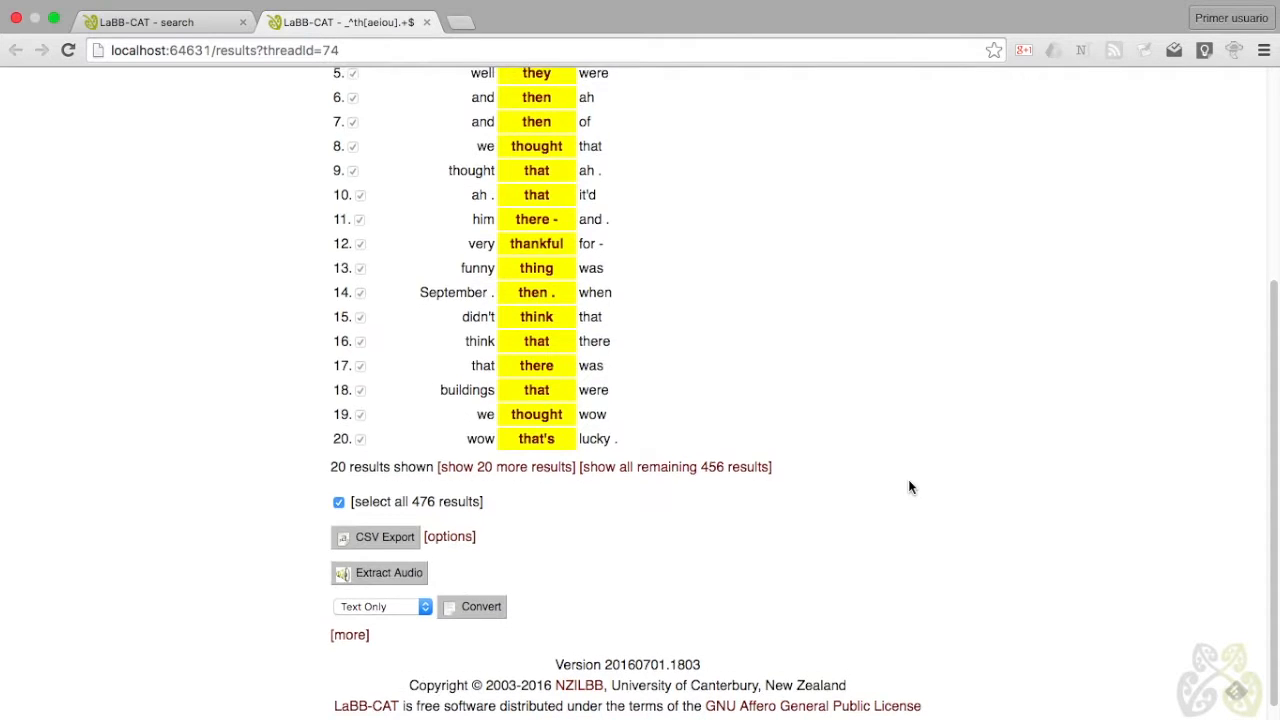
scroll(908, 479, up, 3)
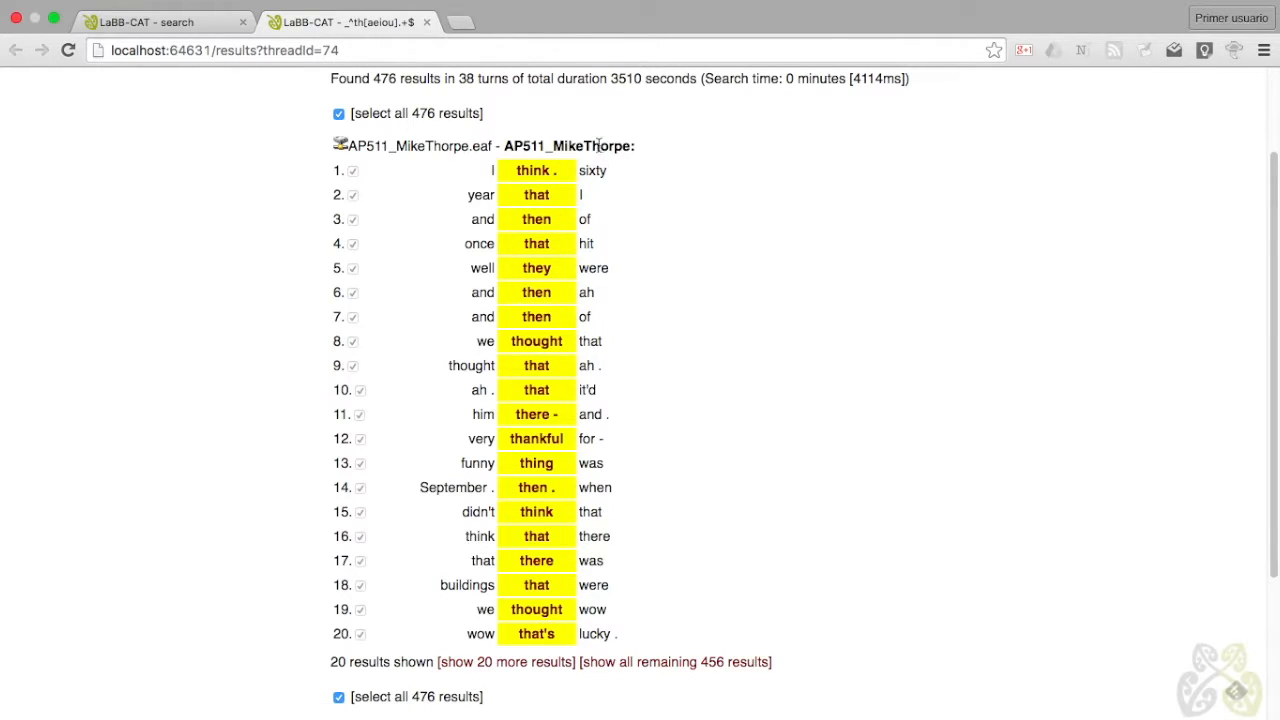
click(425, 23)
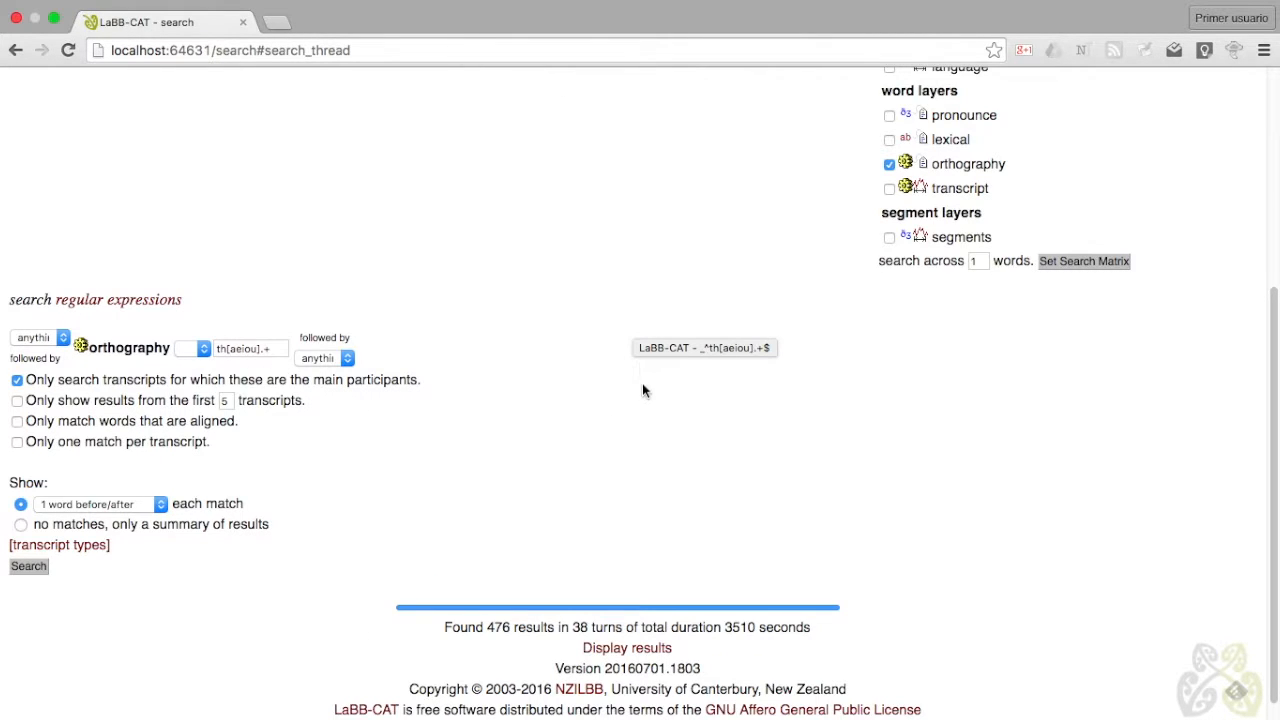
Open the regular expression help and examine the character classes, quantifiers and logical operators, and close it
scroll(628, 387, up, 3)
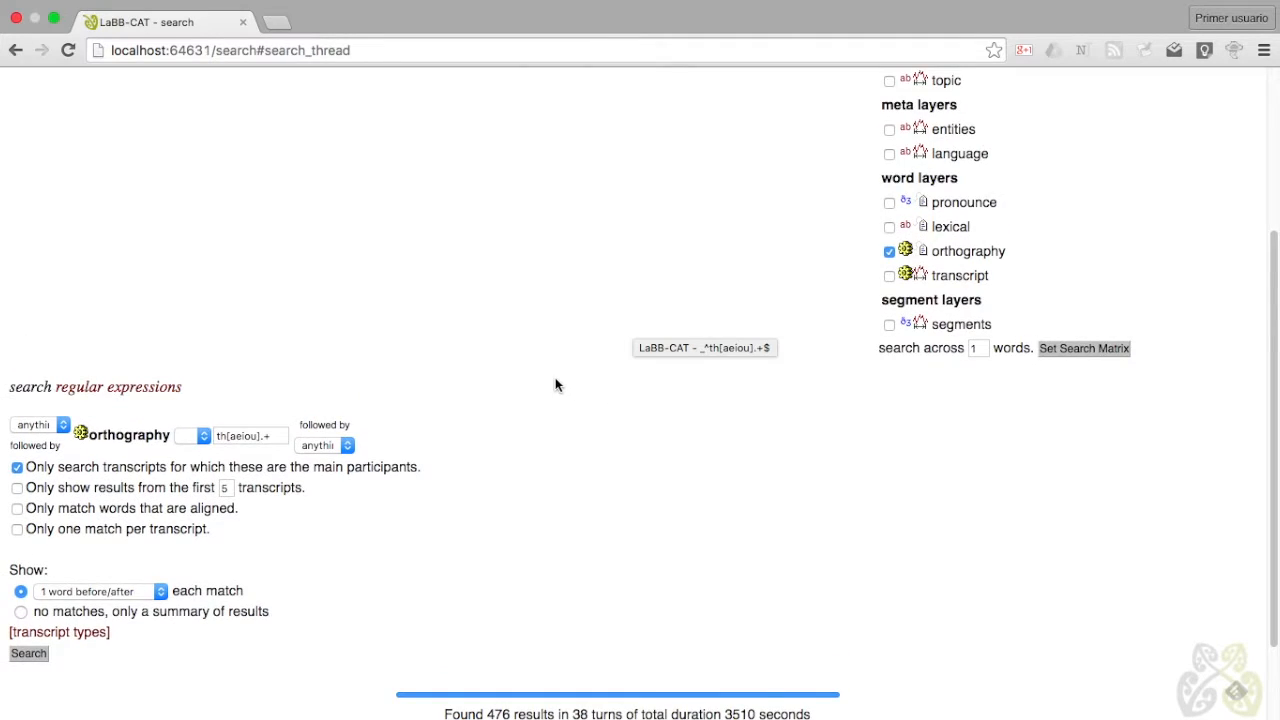
scroll(549, 384, up, 3)
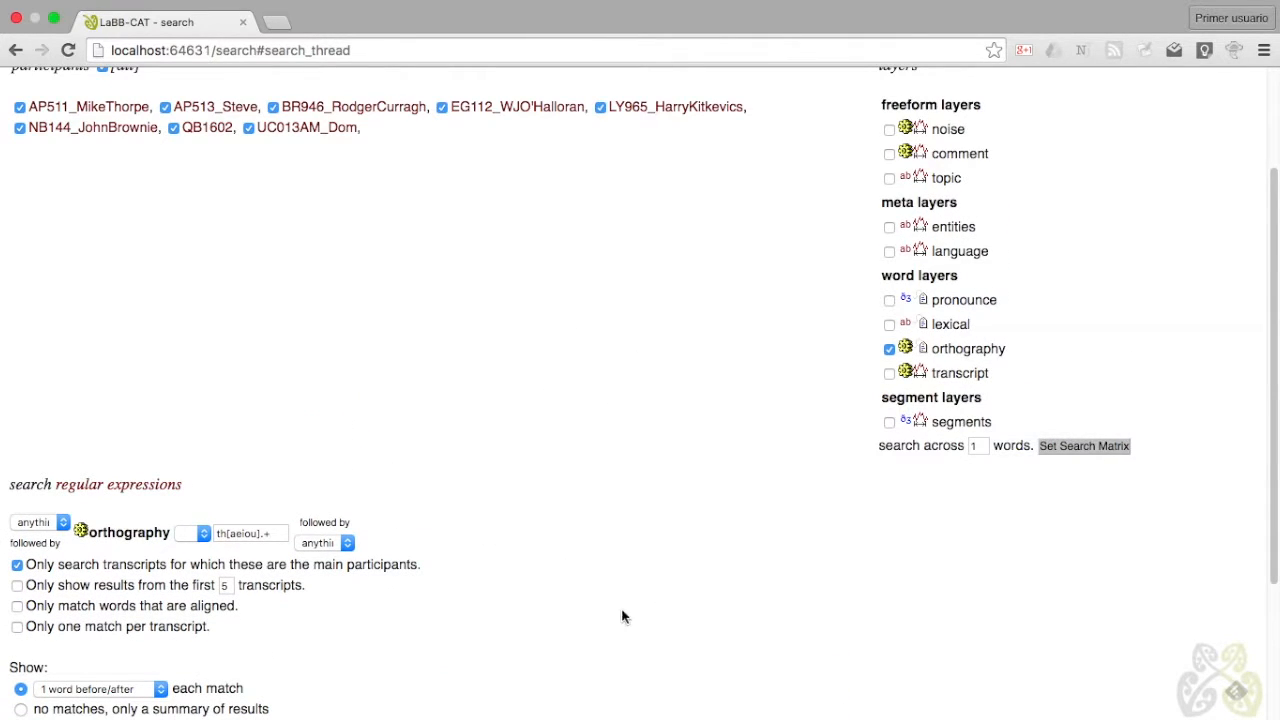
click(115, 490)
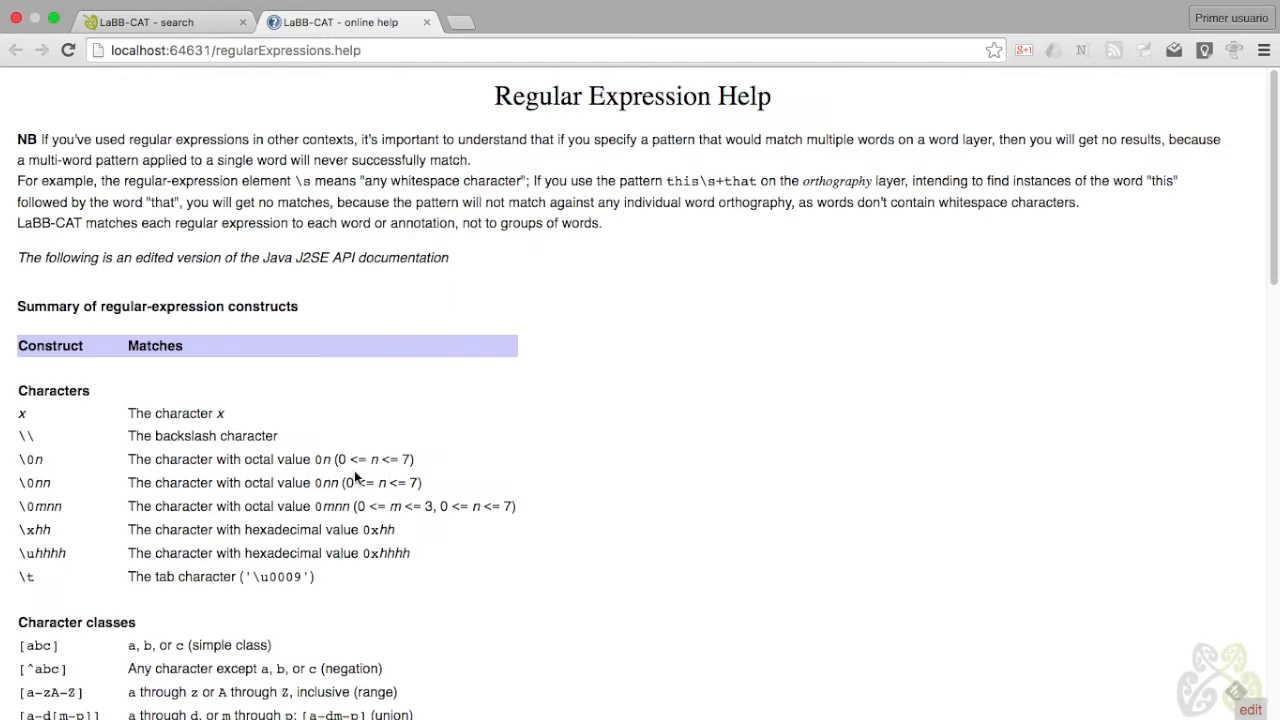
scroll(514, 405, down, 5)
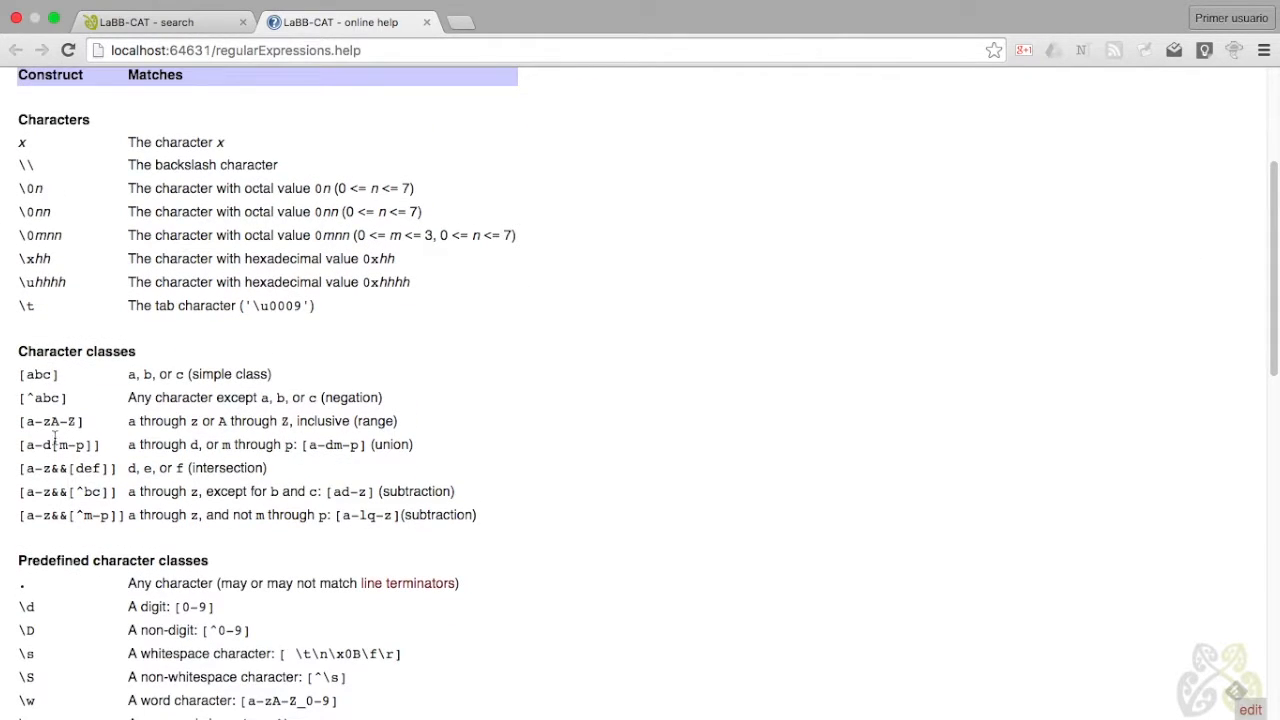
drag(20, 374, 68, 398)
drag(26, 397, 33, 397)
click(138, 404)
scroll(382, 443, down, 8)
scroll(380, 450, down, 2)
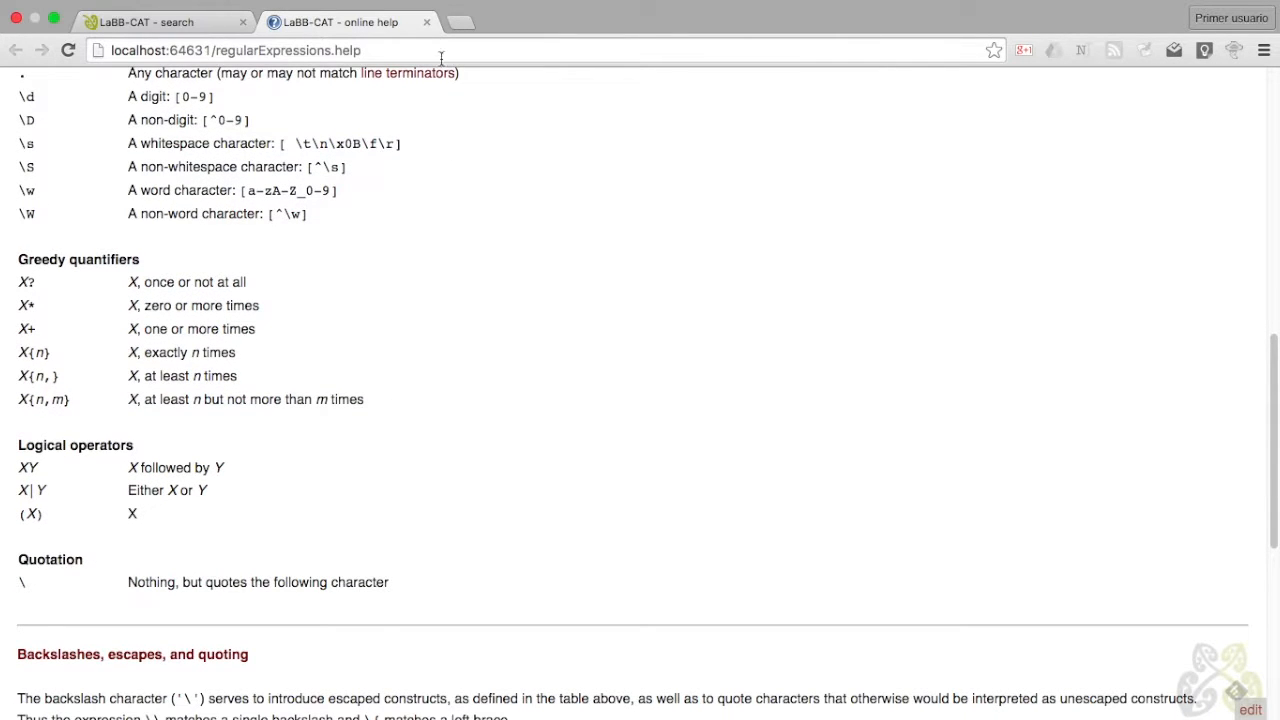
click(427, 23)
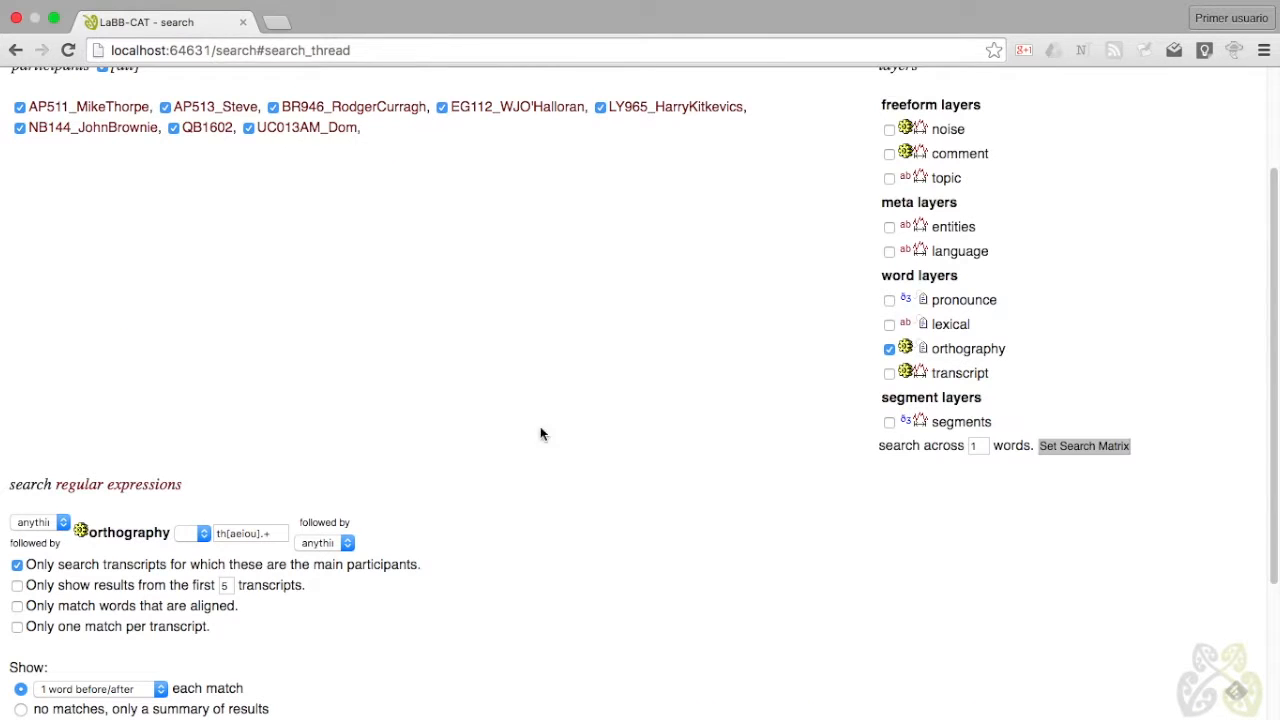
Open the online help for the search page, read its regular expressions section and close it
drag(1273, 390, 1271, 266)
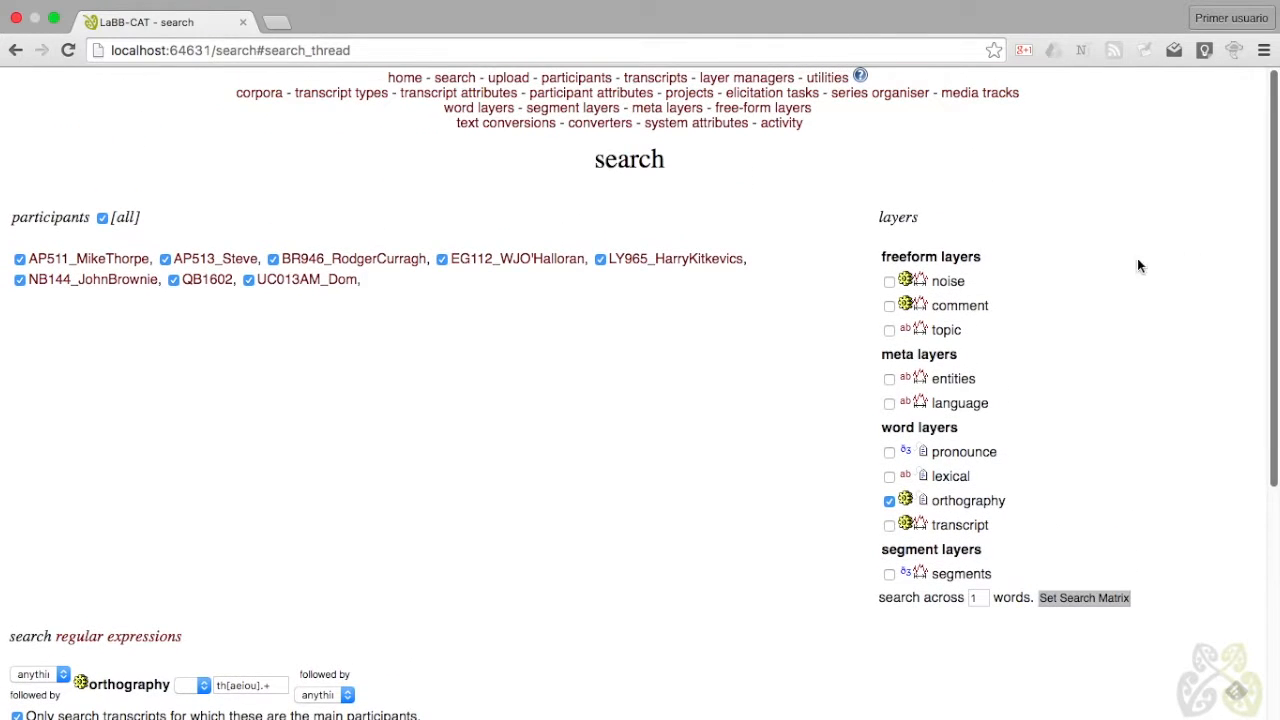
click(860, 77)
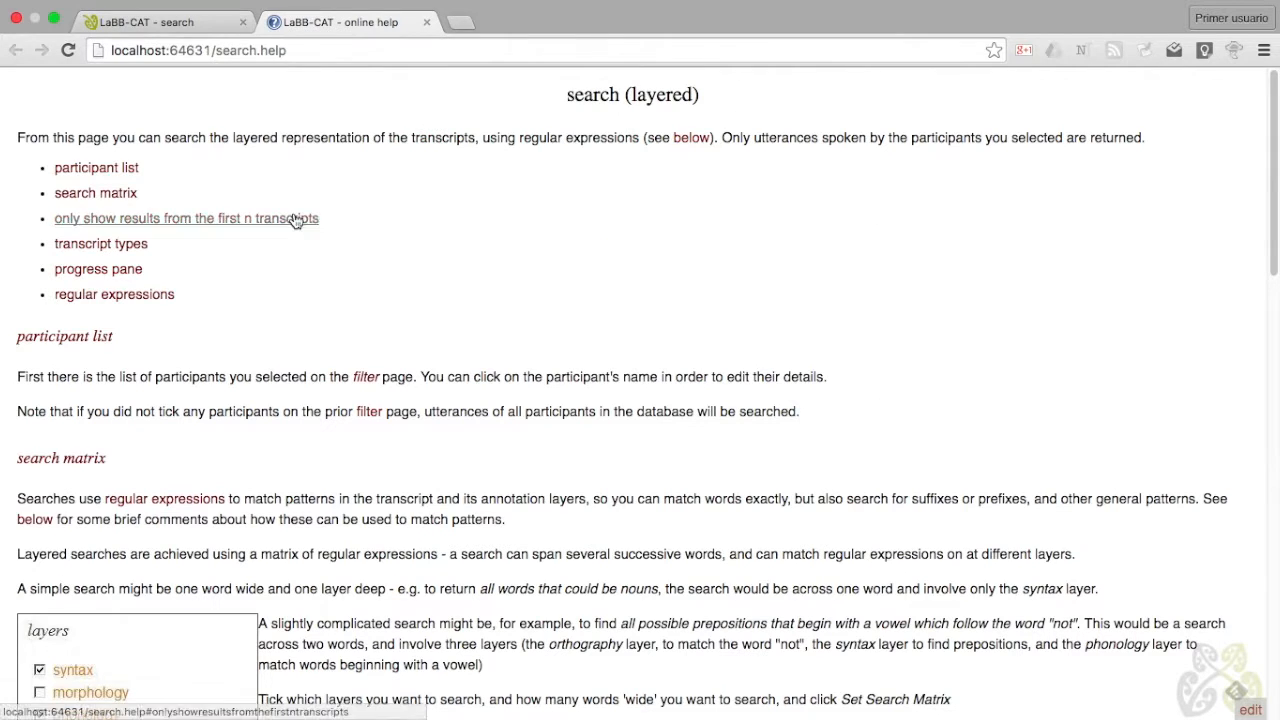
click(99, 298)
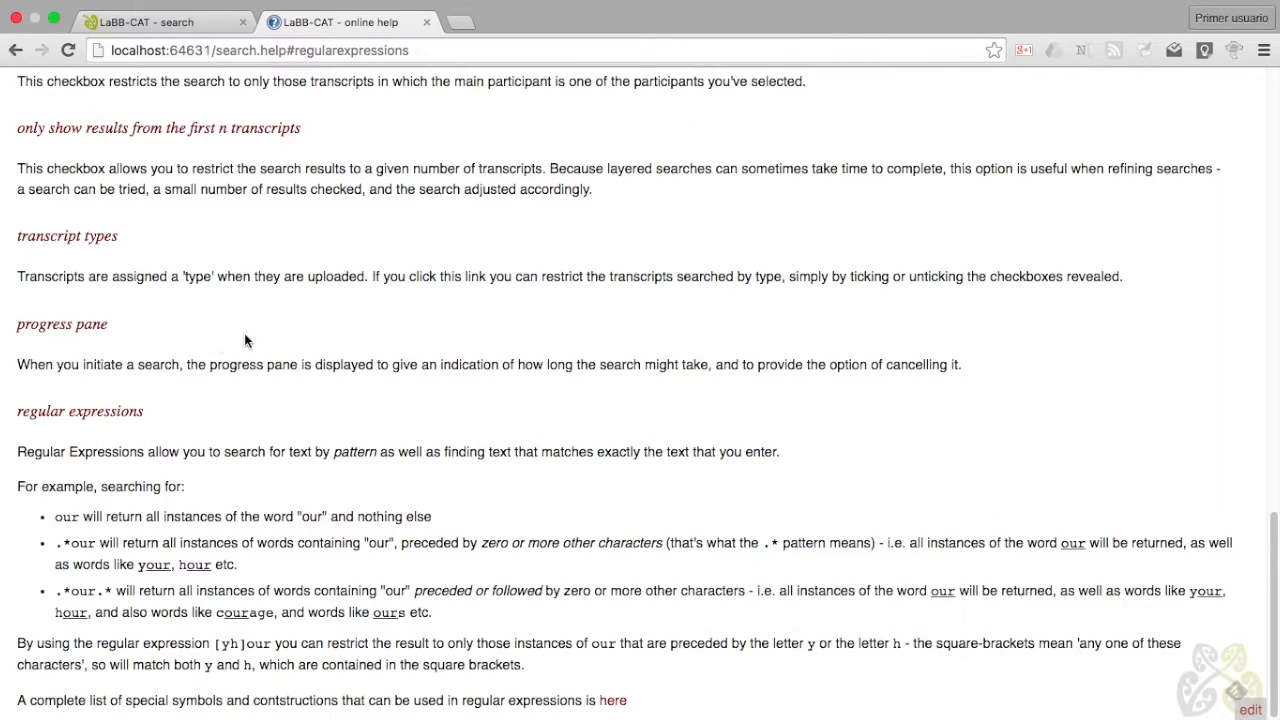
click(426, 22)
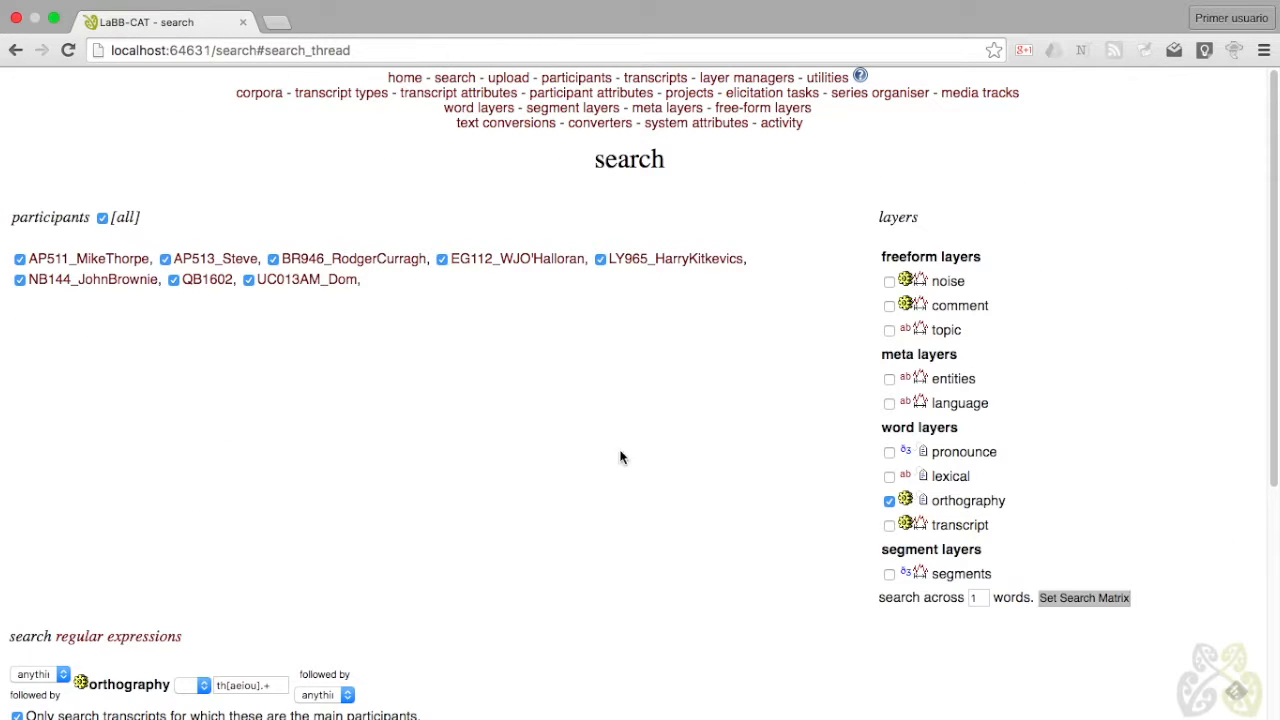
Set the orthography search matrix to span 2 words
scroll(653, 478, down, 4)
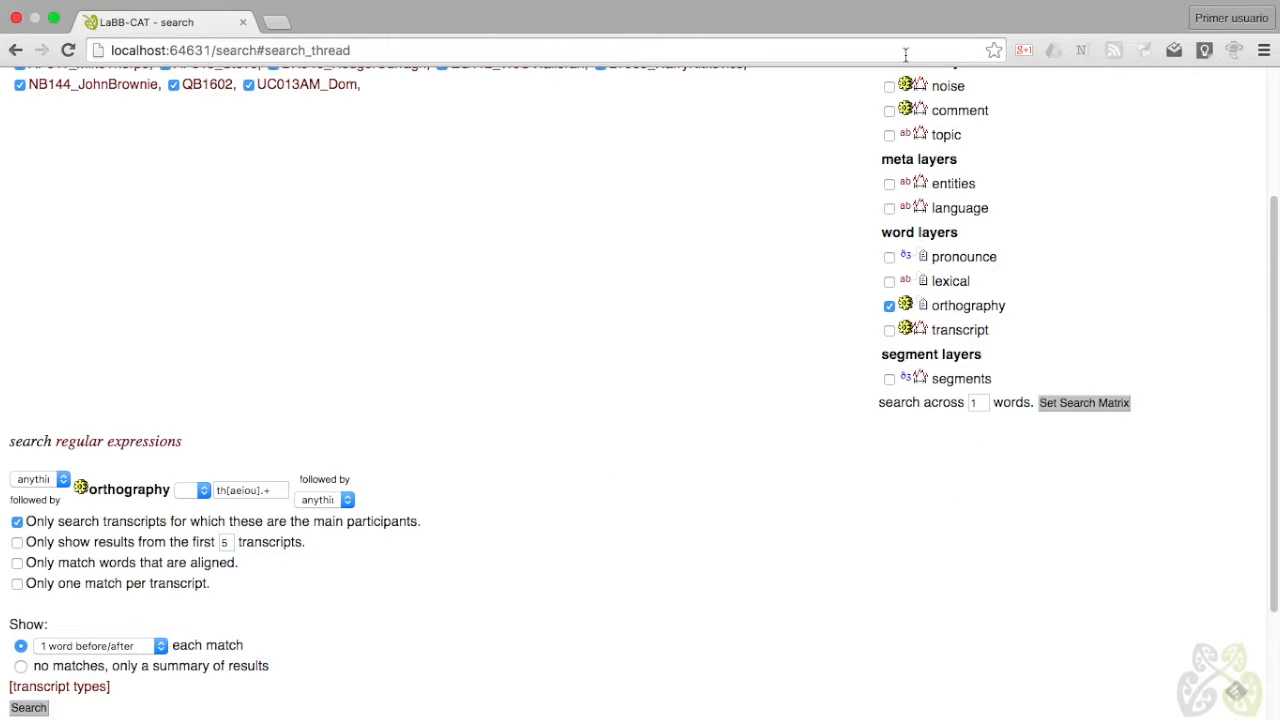
click(982, 403)
key(BackSpace)
text(2)
click(1084, 402)
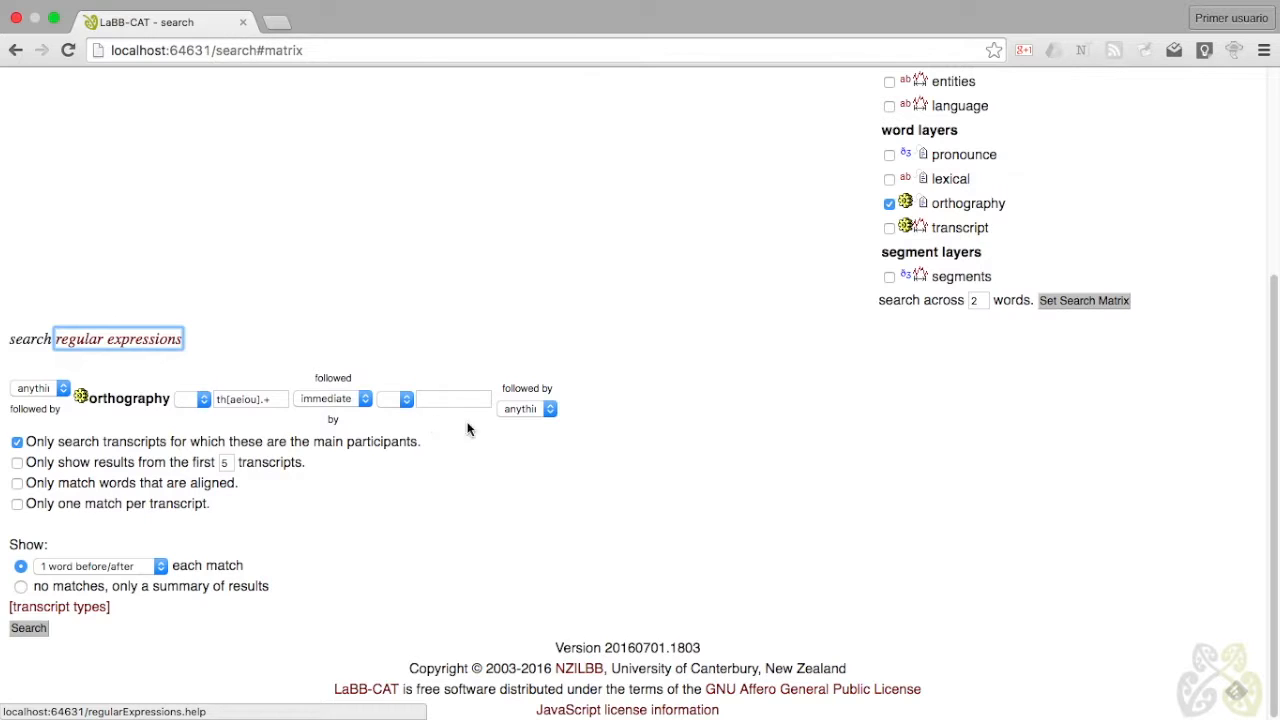
Enter the as the first word's pattern and [aeiou].* as the second word's pattern on the orthography layer
click(276, 399)
drag(276, 399, 205, 402)
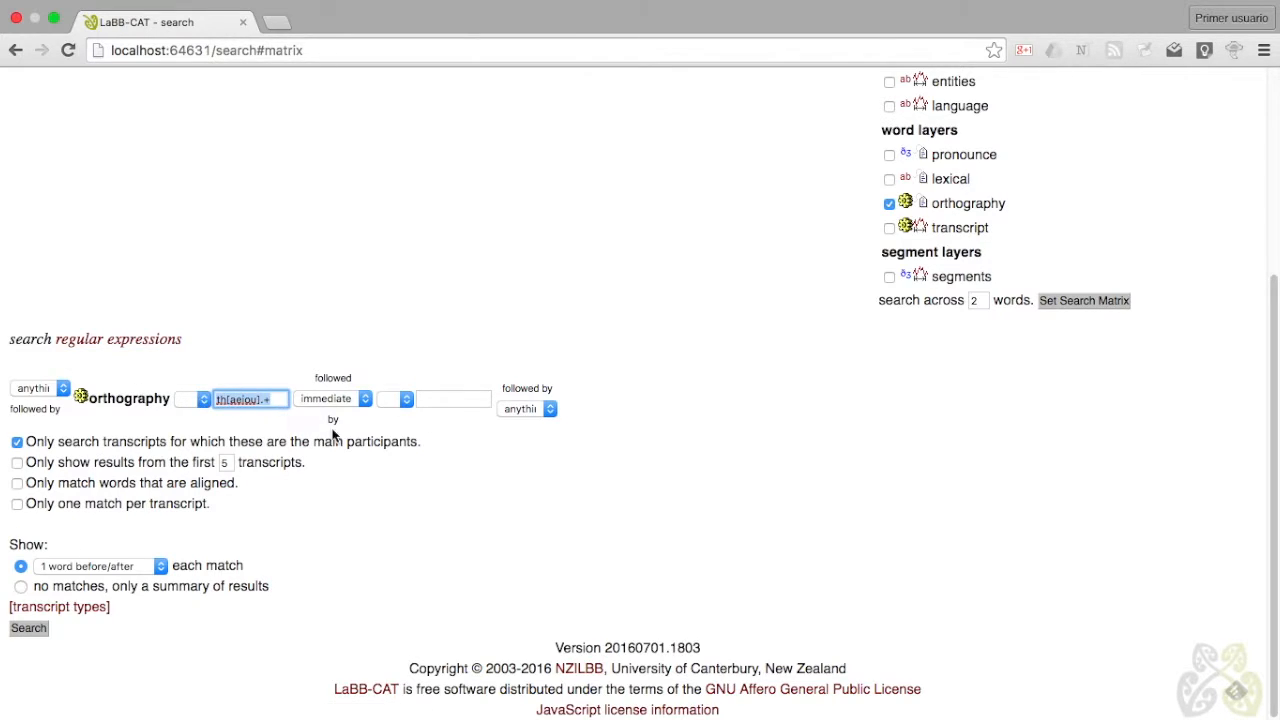
text(the)
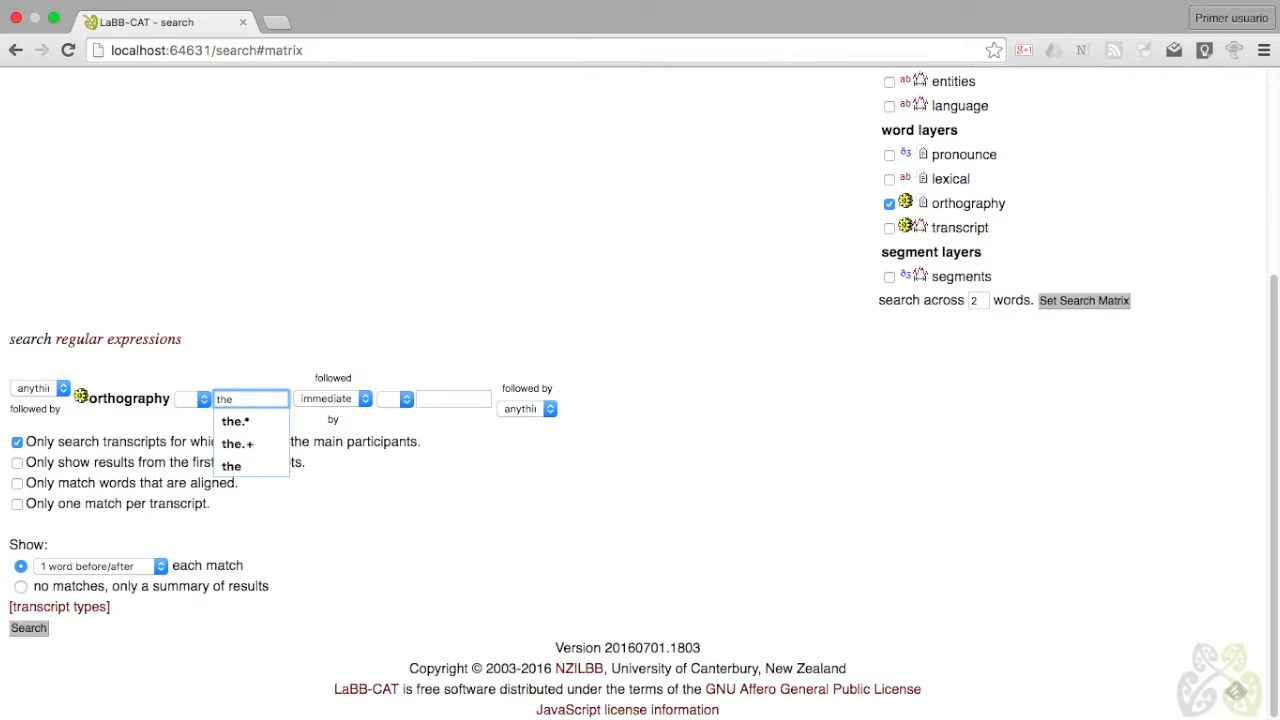
click(346, 468)
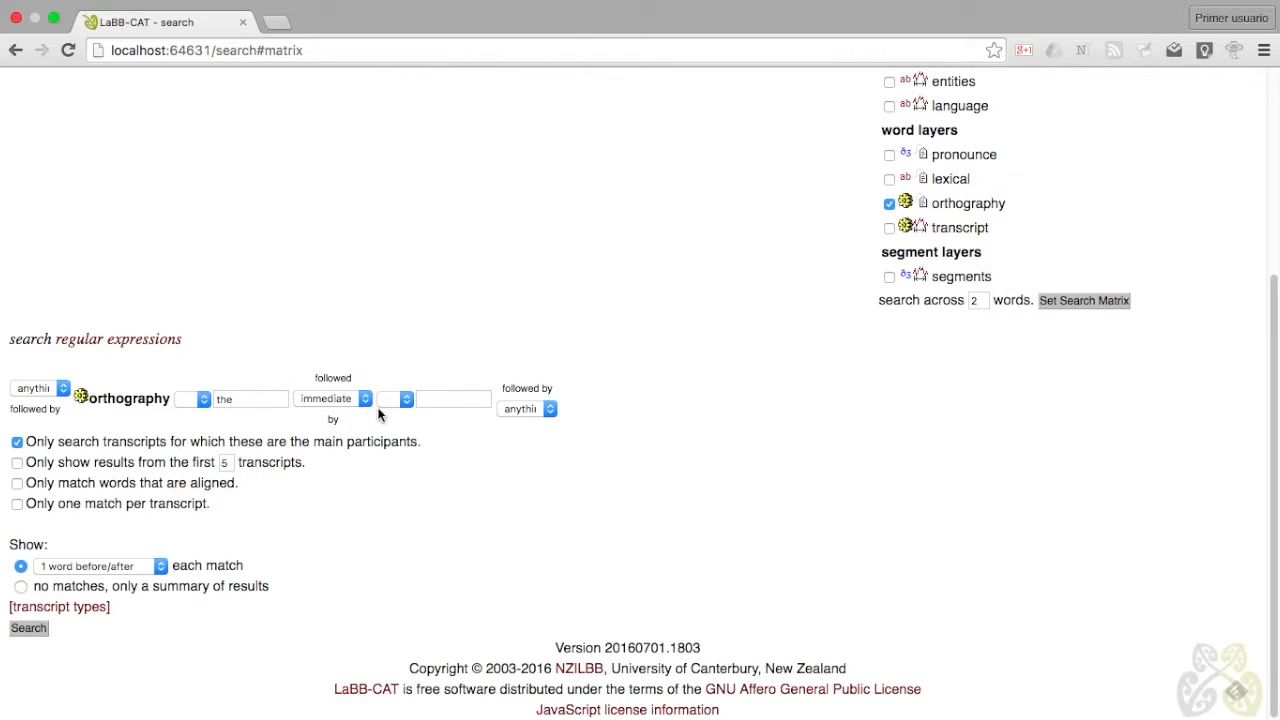
click(440, 400)
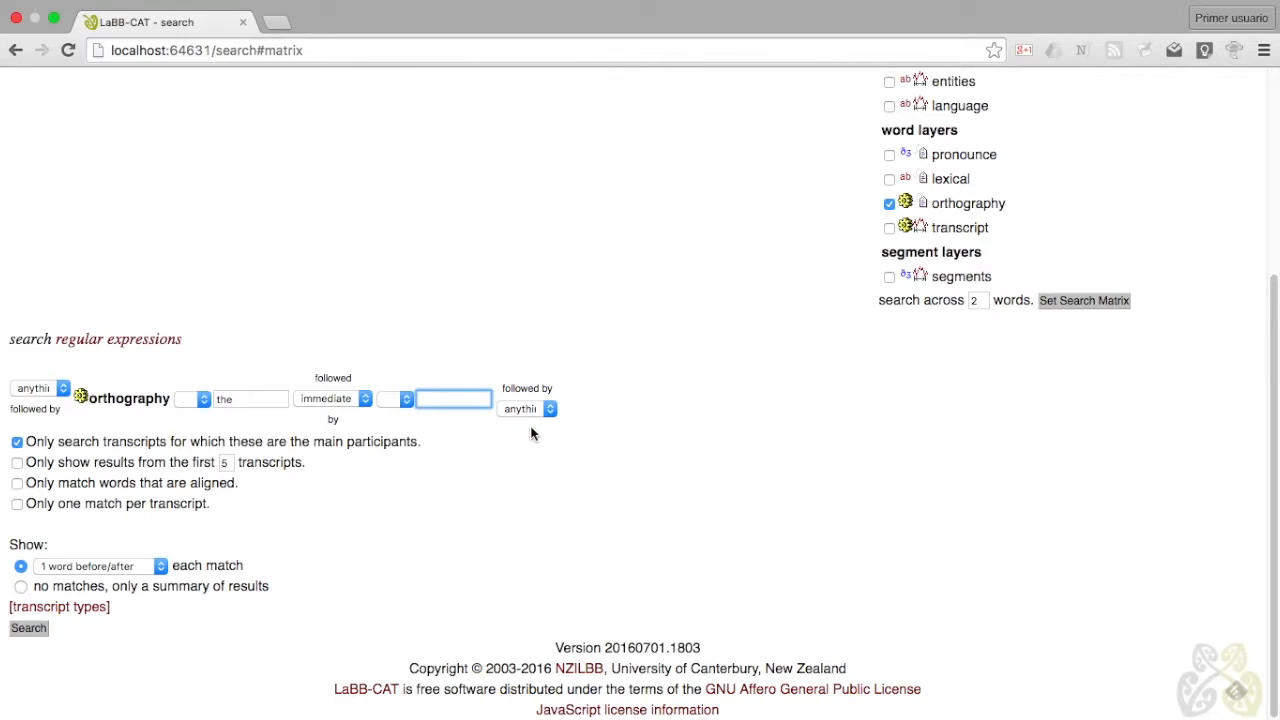
text([aeiou)
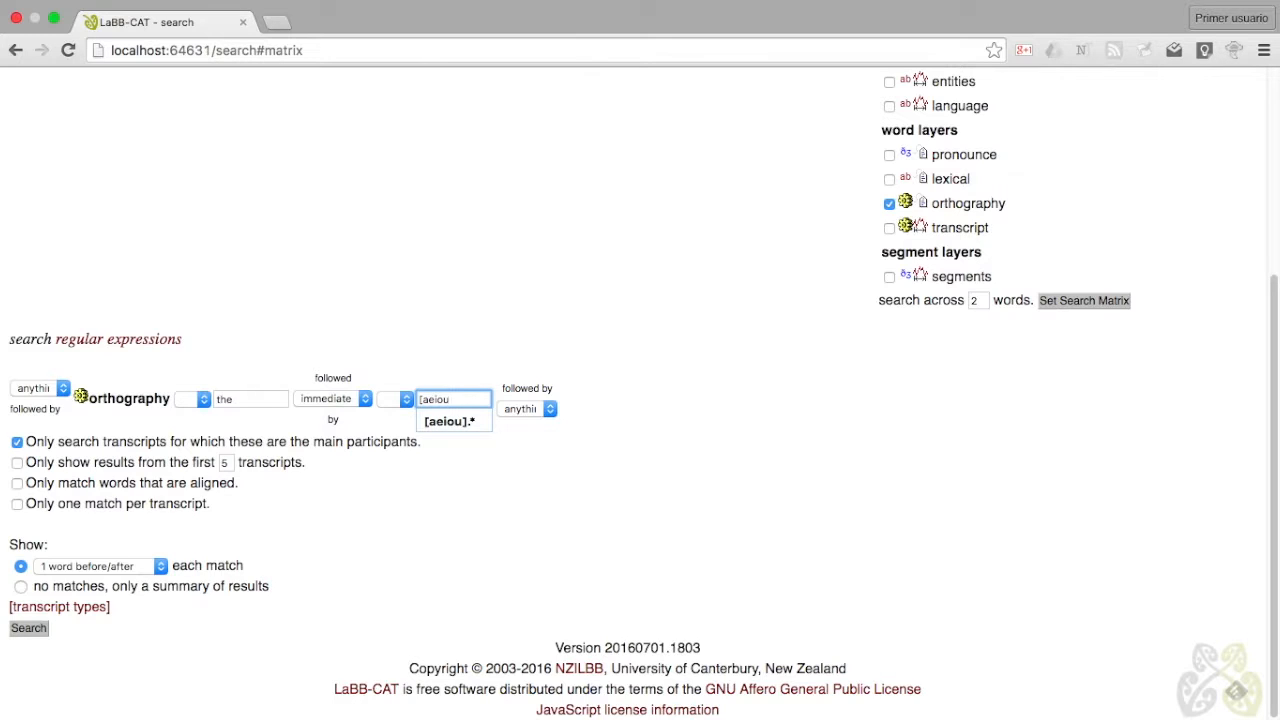
text(].*)
click(474, 488)
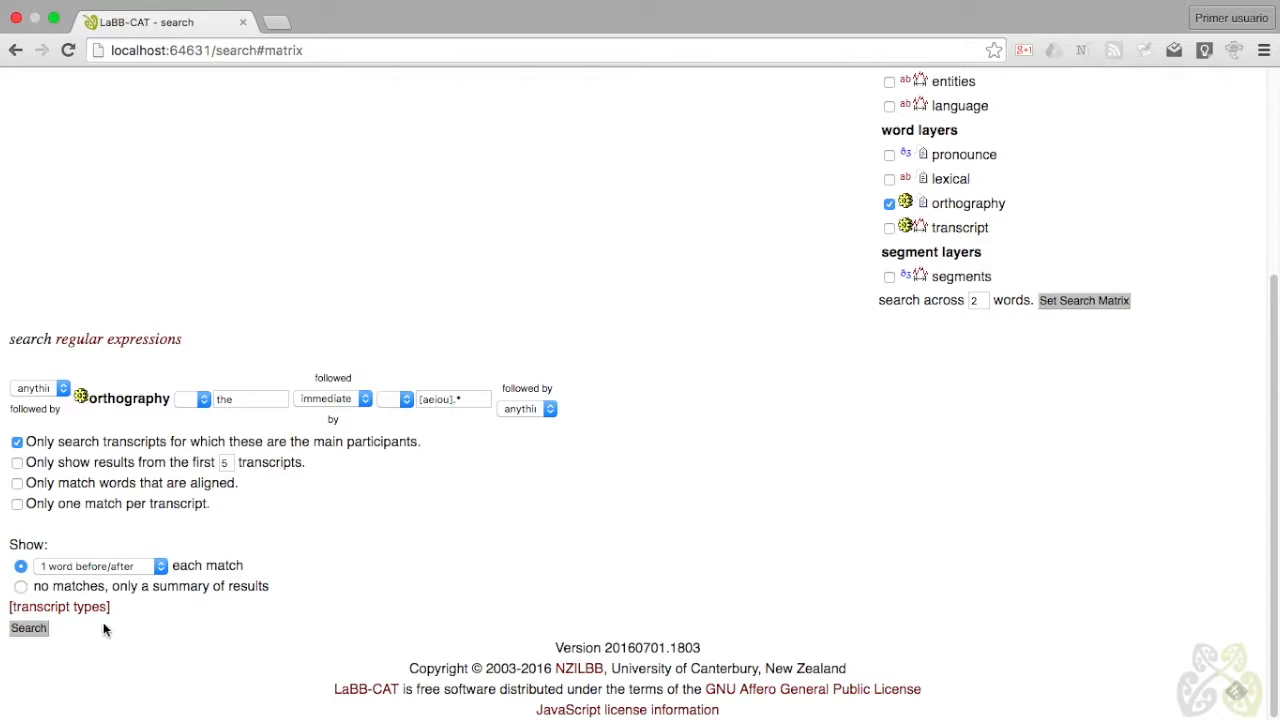
Run the search for the immediately followed by [aeiou].*, look through the matches and close the results
click(30, 629)
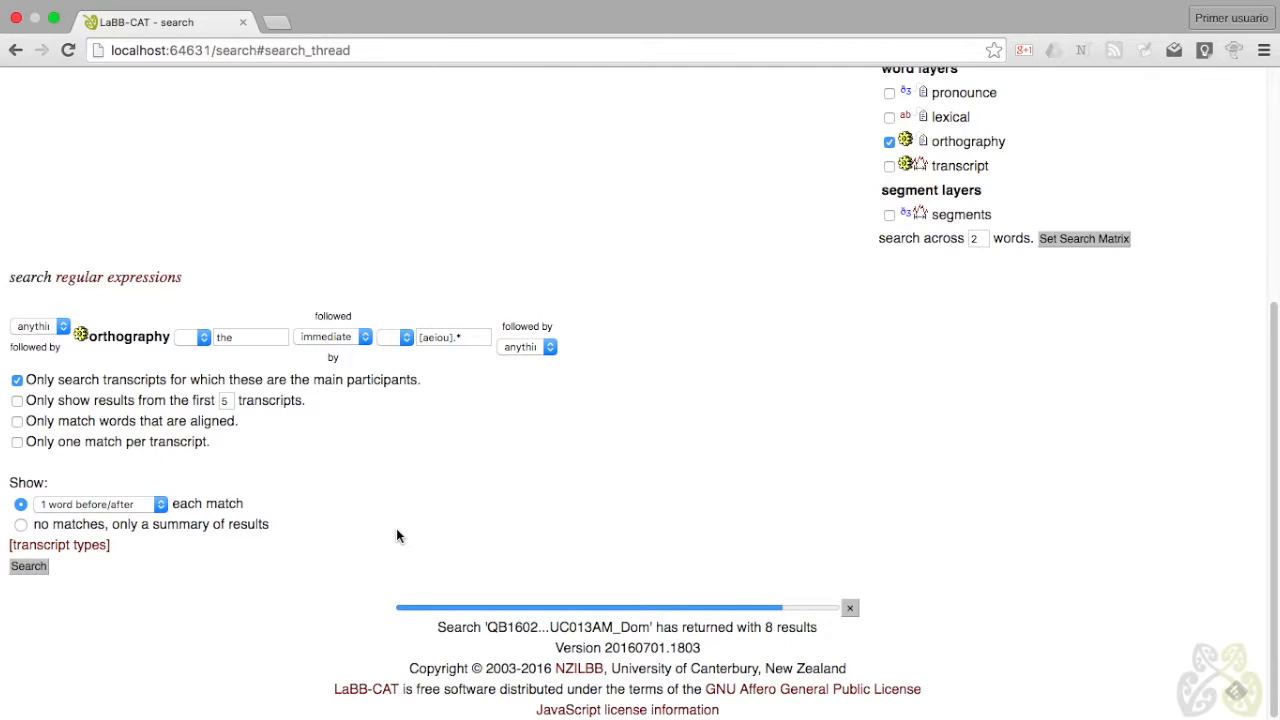
scroll(430, 531, down, 5)
scroll(726, 521, up, 5)
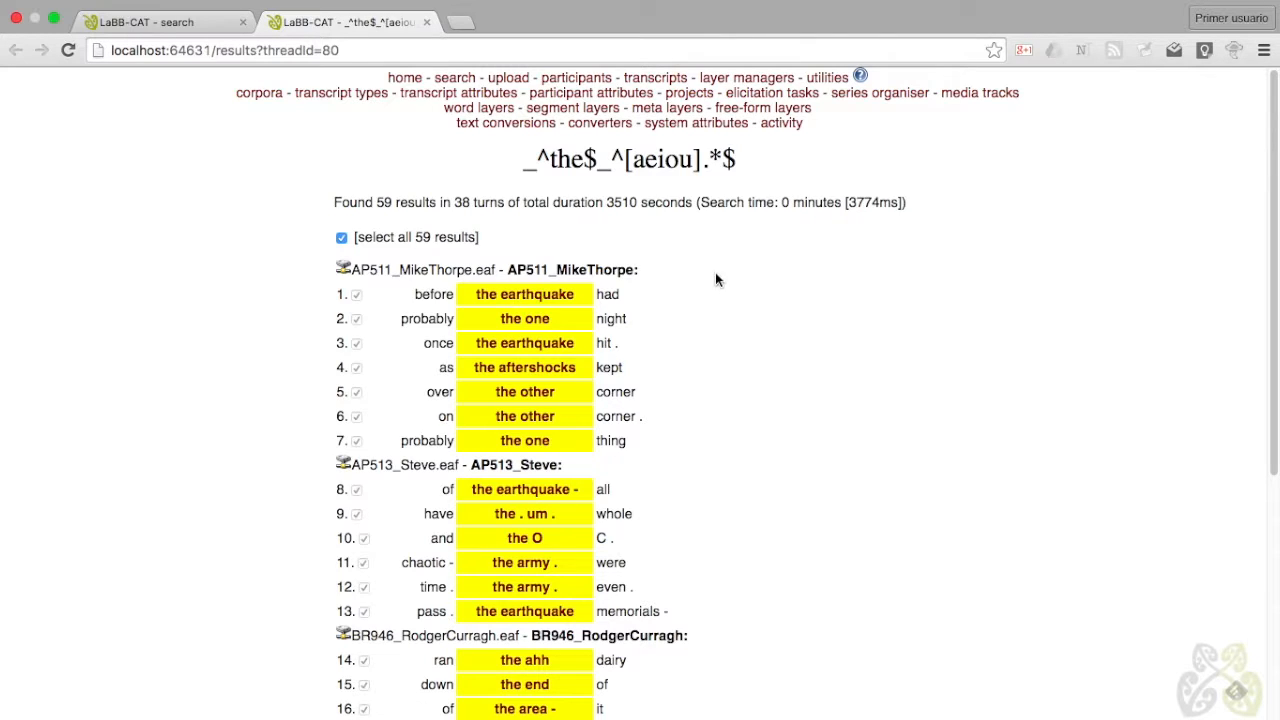
click(427, 22)
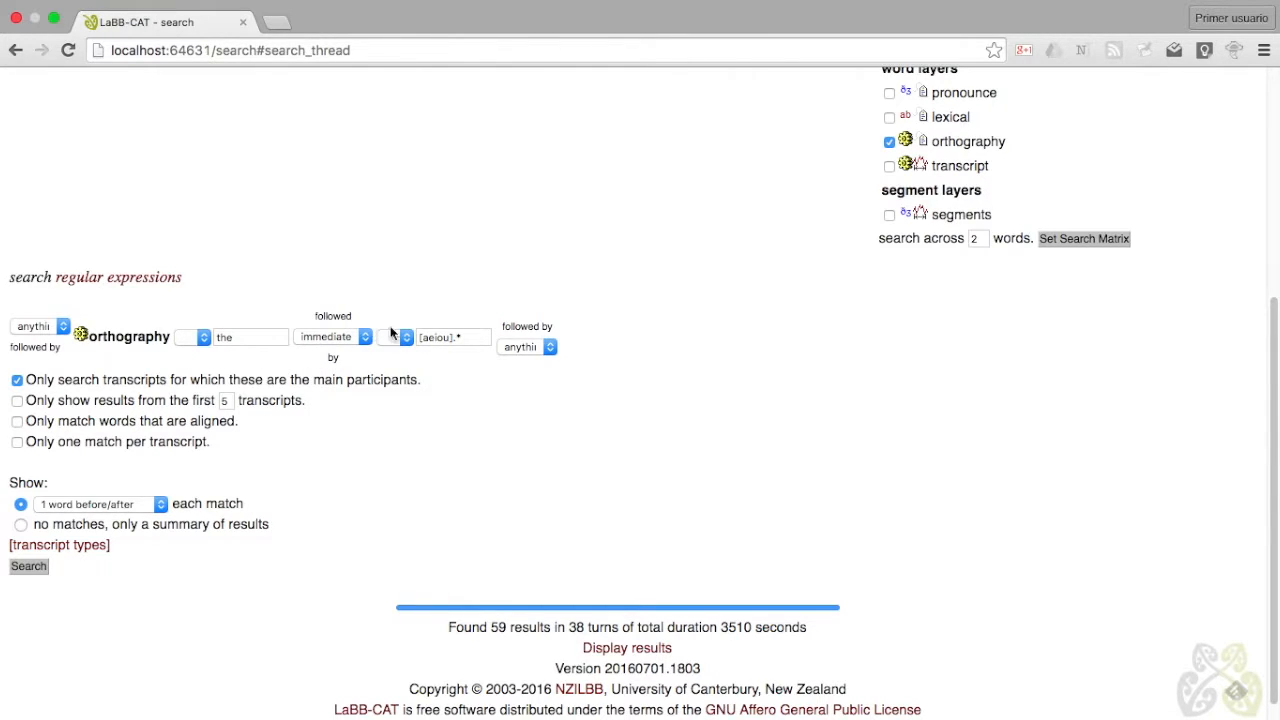
Set the second word to follow 2 words later, rerun the search, and review and close the results
click(361, 340)
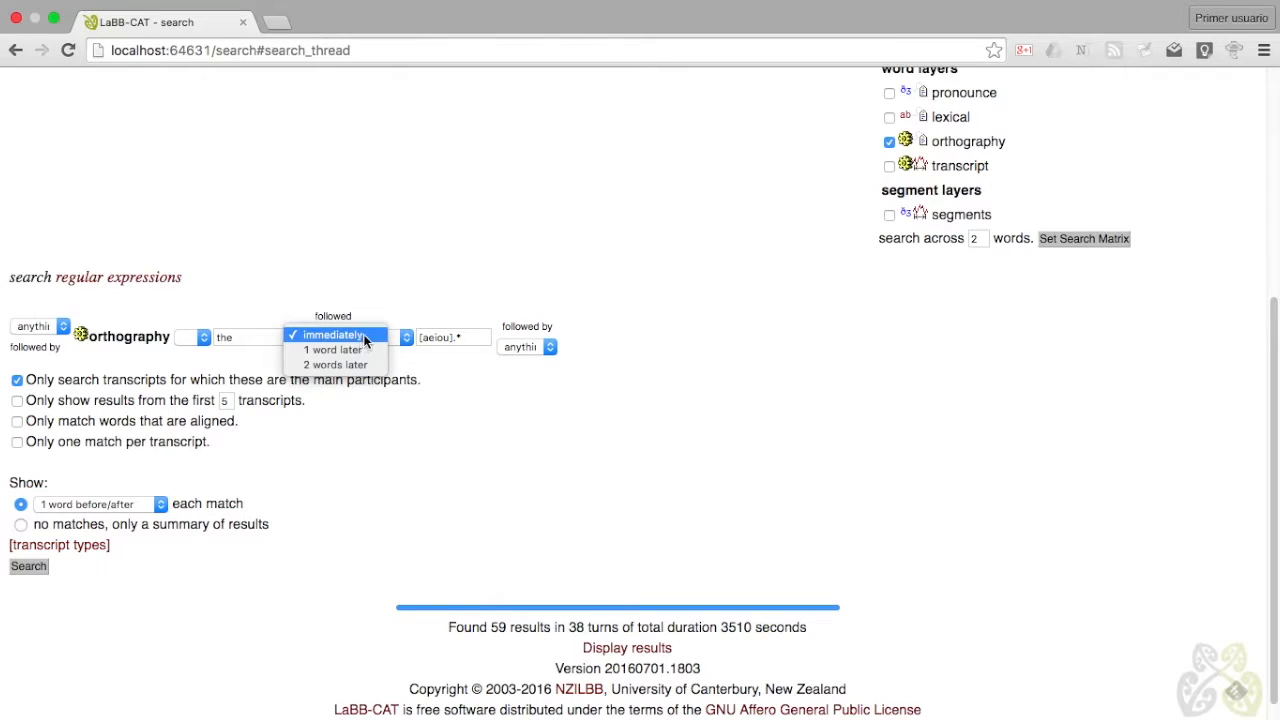
click(347, 366)
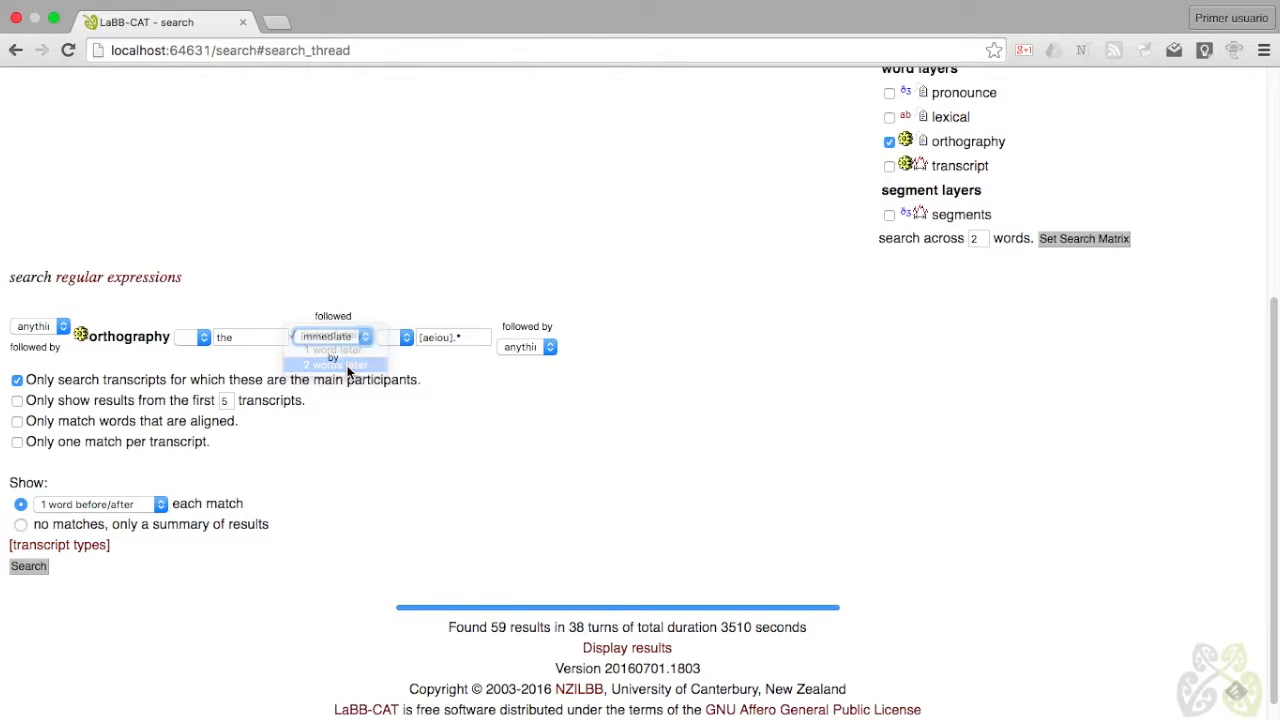
click(27, 566)
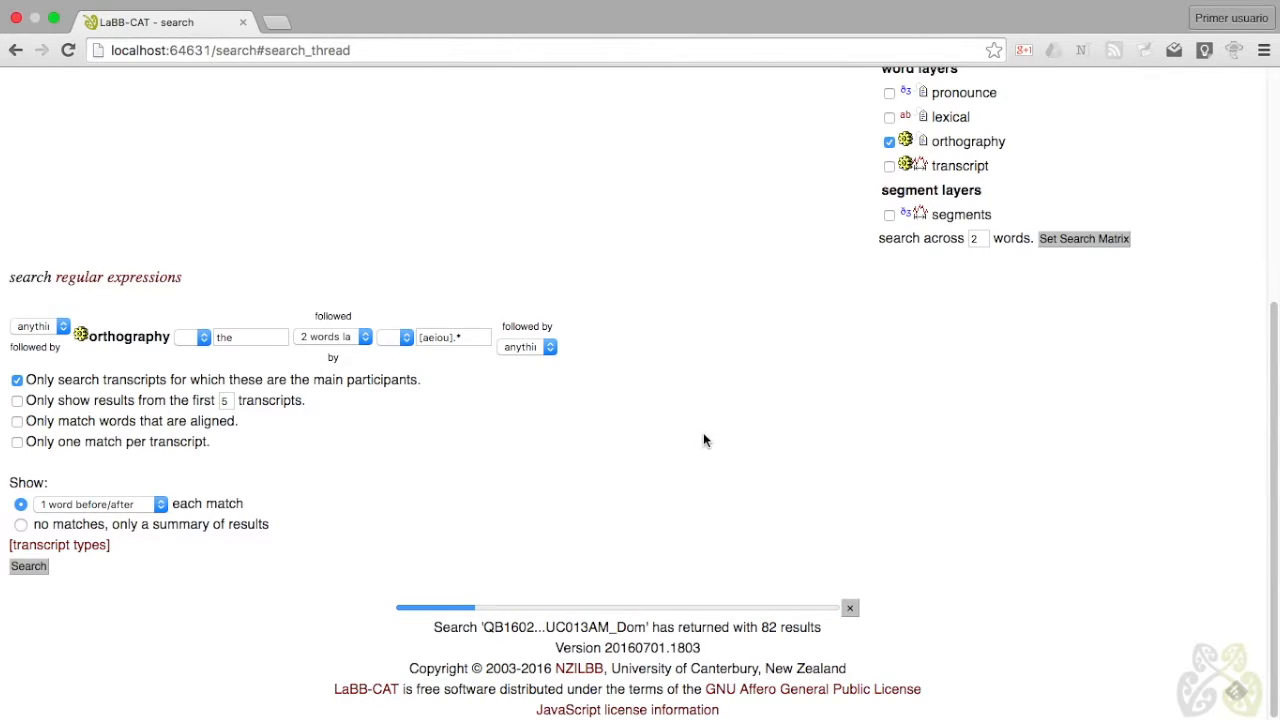
scroll(705, 433, down, 3)
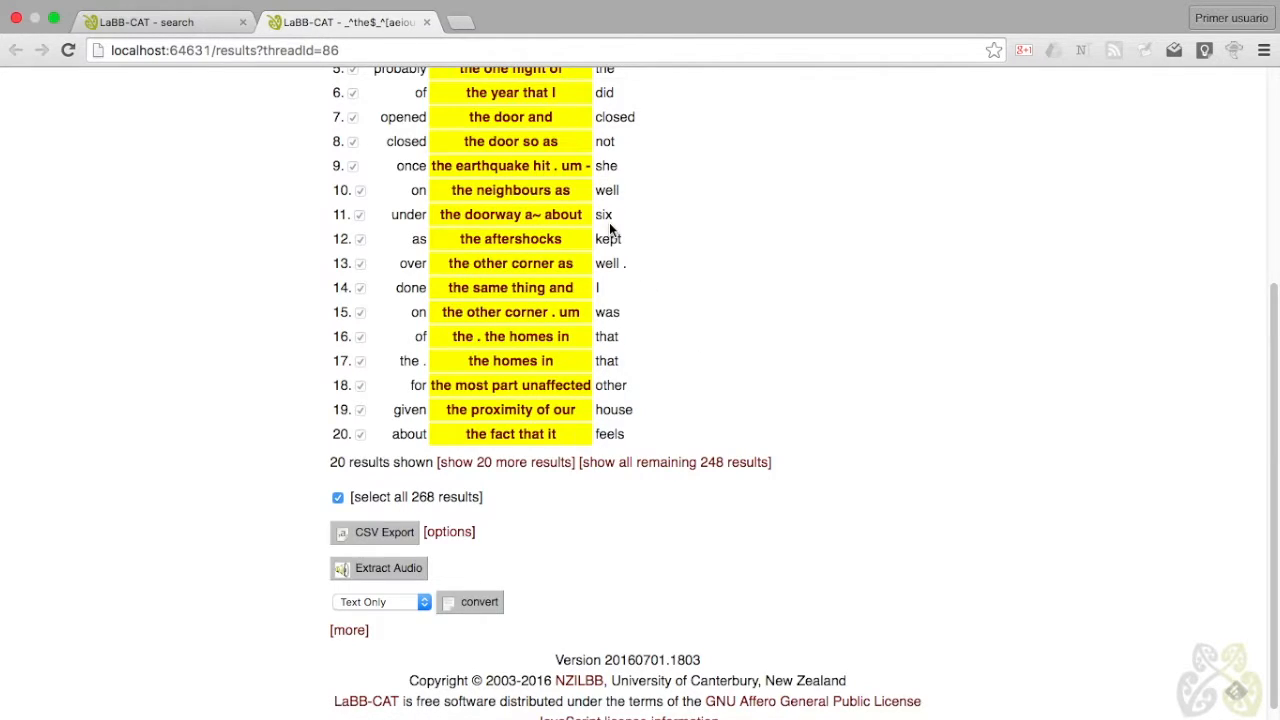
click(426, 21)
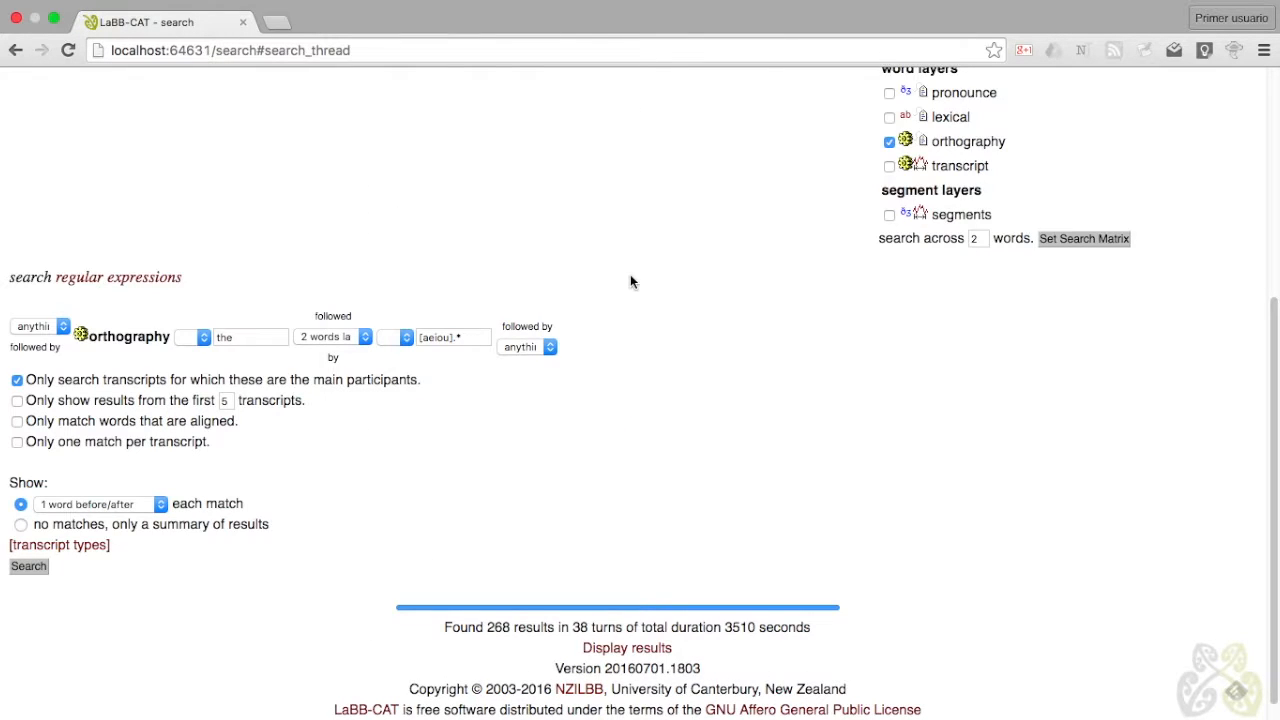